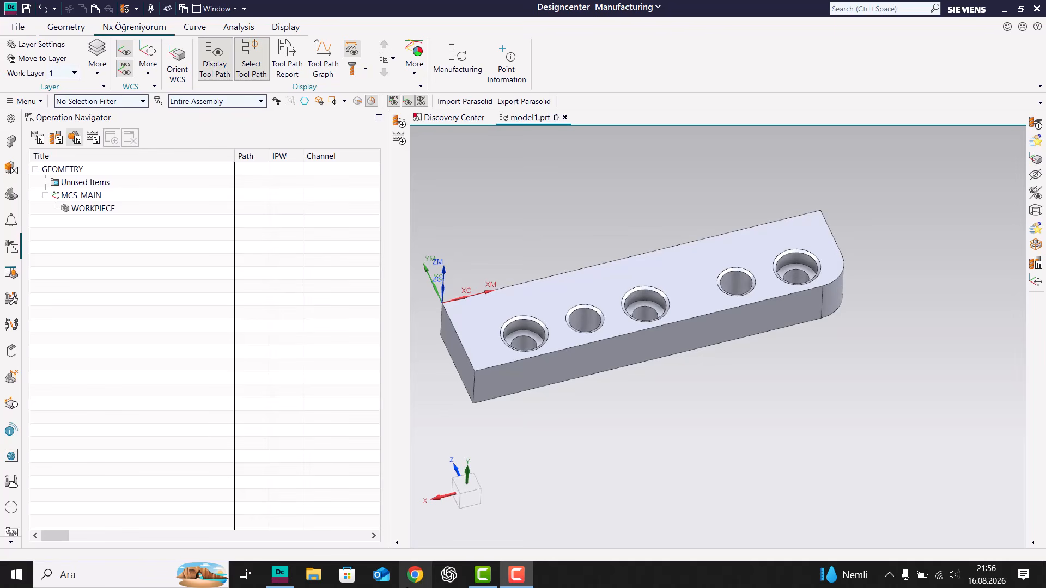
# Step: Create a Tapping operation of type hole_making under WORKPIECE
pyautogui.click(106, 211)
pyautogui.rightClick(106, 211)
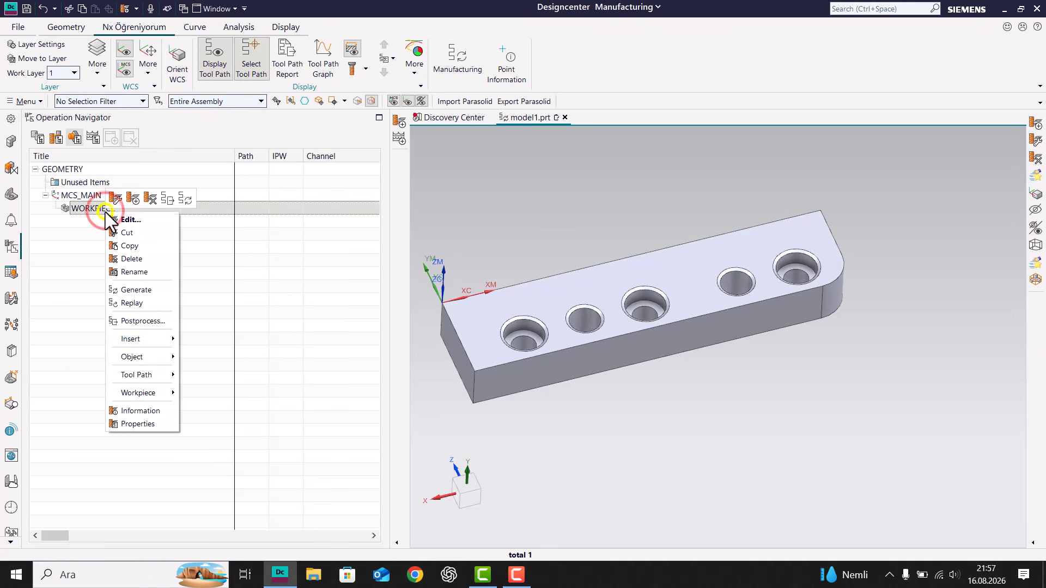
pyautogui.click(145, 339)
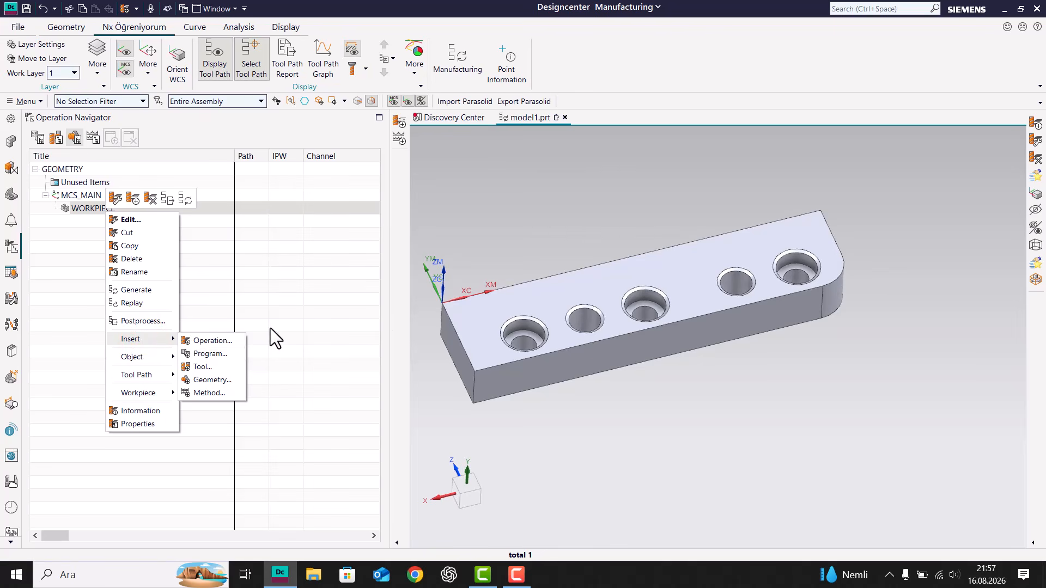
pyautogui.click(220, 340)
pyautogui.click(131, 43)
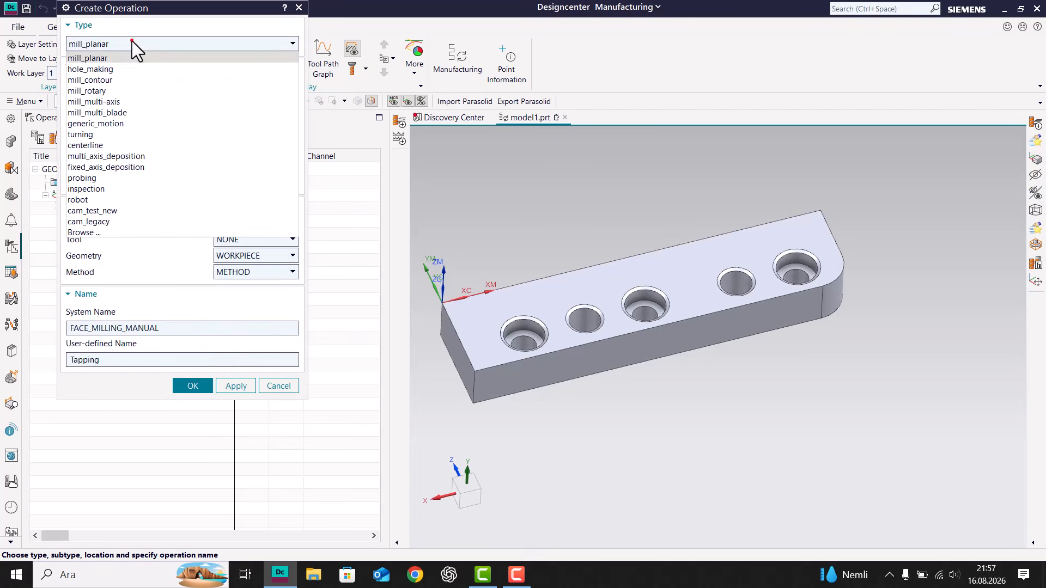
pyautogui.click(105, 69)
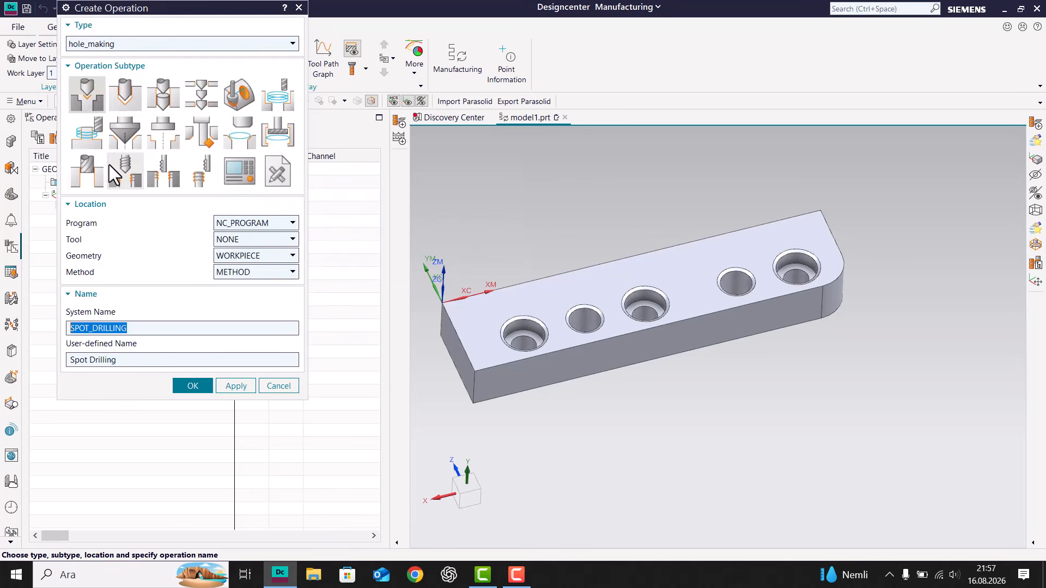
pyautogui.click(132, 171)
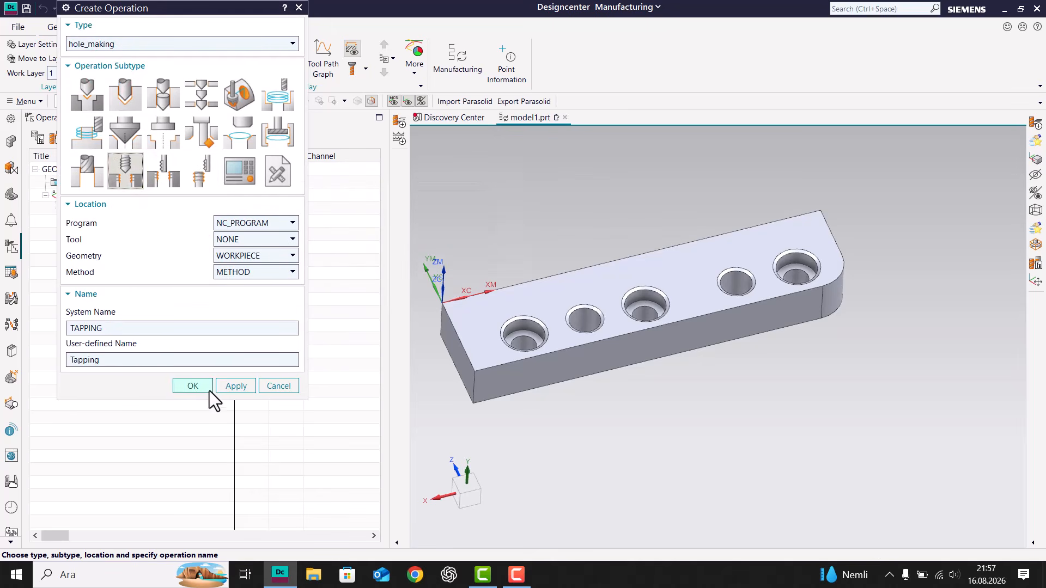
pyautogui.click(193, 386)
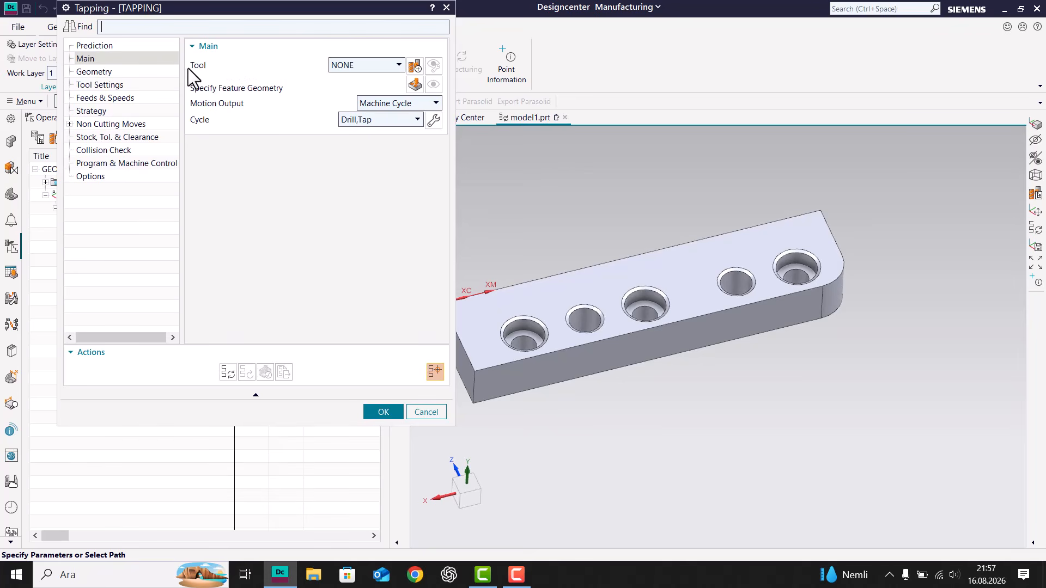
# Step: Create a new TAP tool of type hole_making for the tapping operation
pyautogui.click(415, 65)
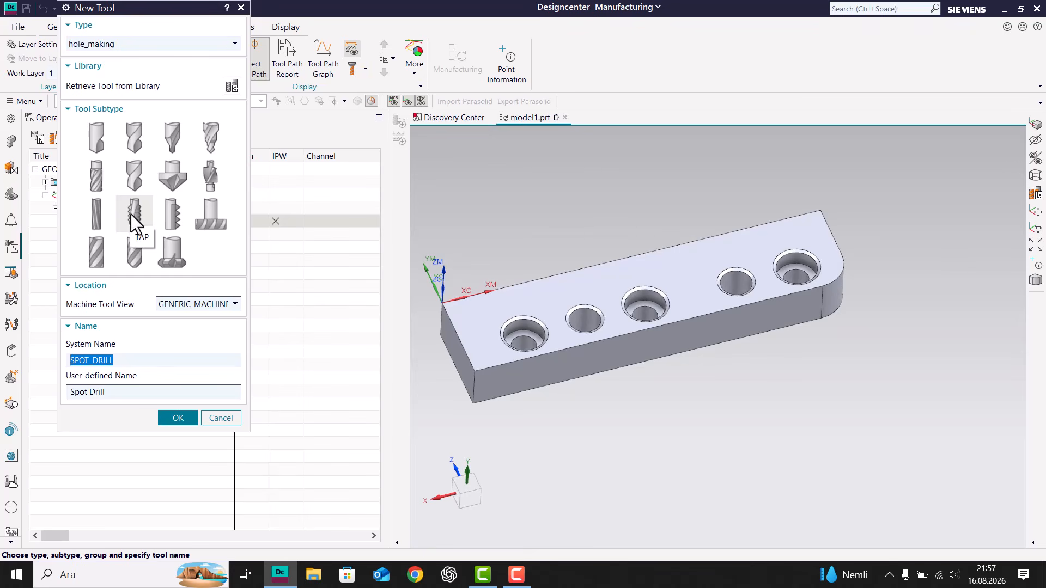
pyautogui.click(132, 220)
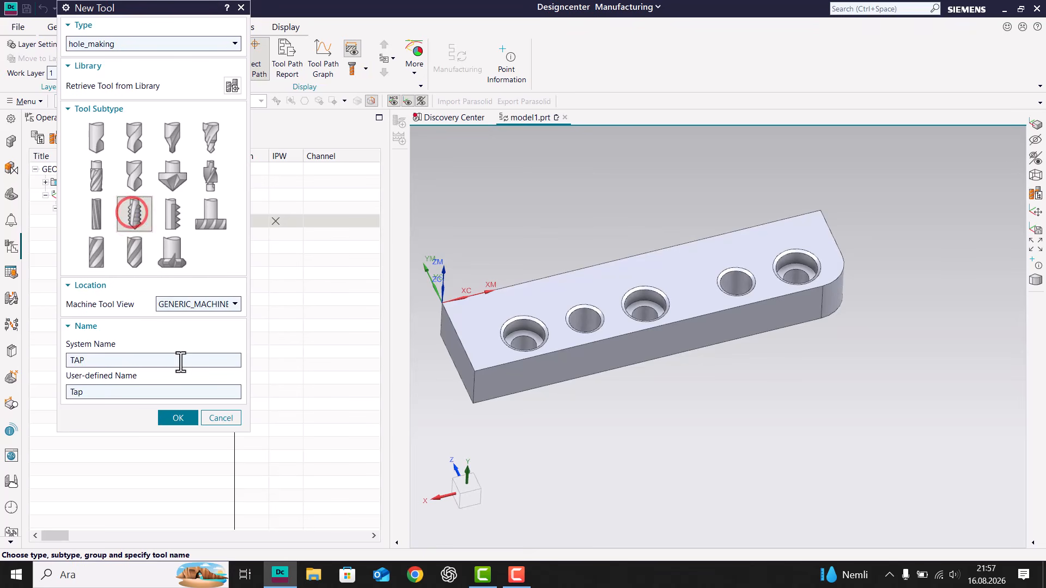
pyautogui.click(178, 419)
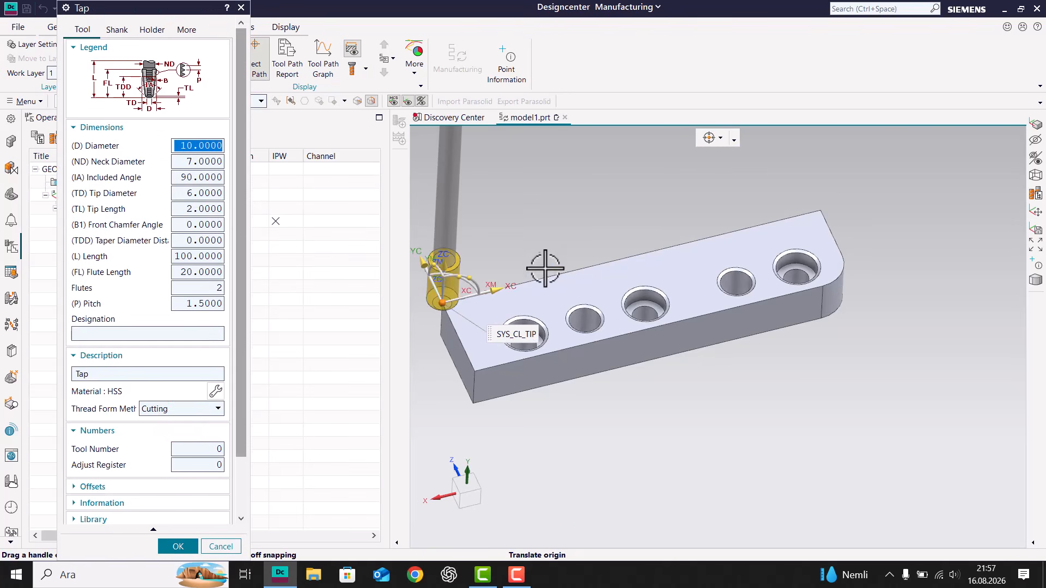
# Step: Set the tap's number of flutes to 3, keeping its default diameter, neck diameter, flute length and pitch
pyautogui.doubleClick(194, 145)
pyautogui.doubleClick(198, 161)
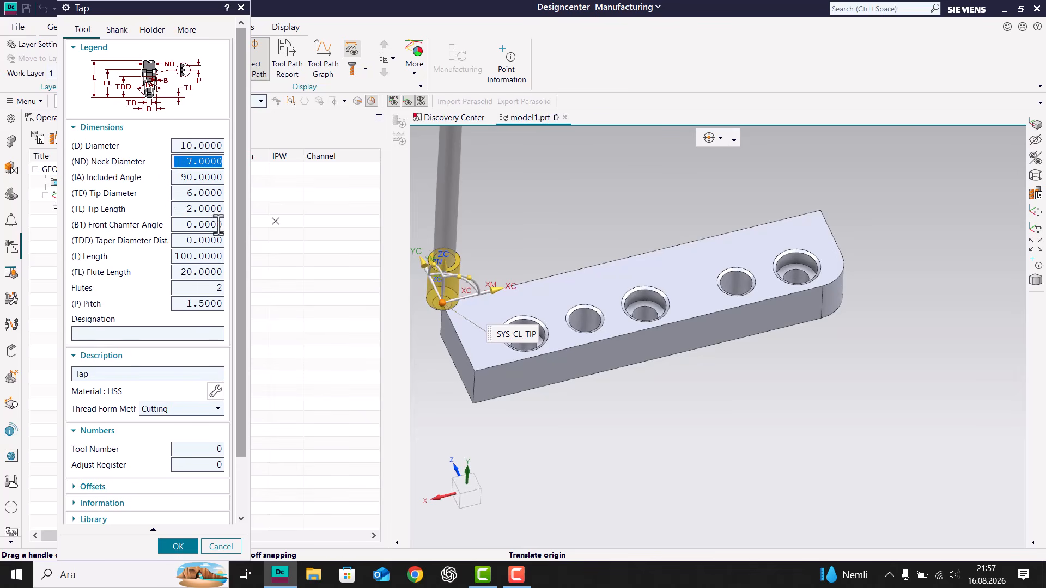
pyautogui.doubleClick(195, 272)
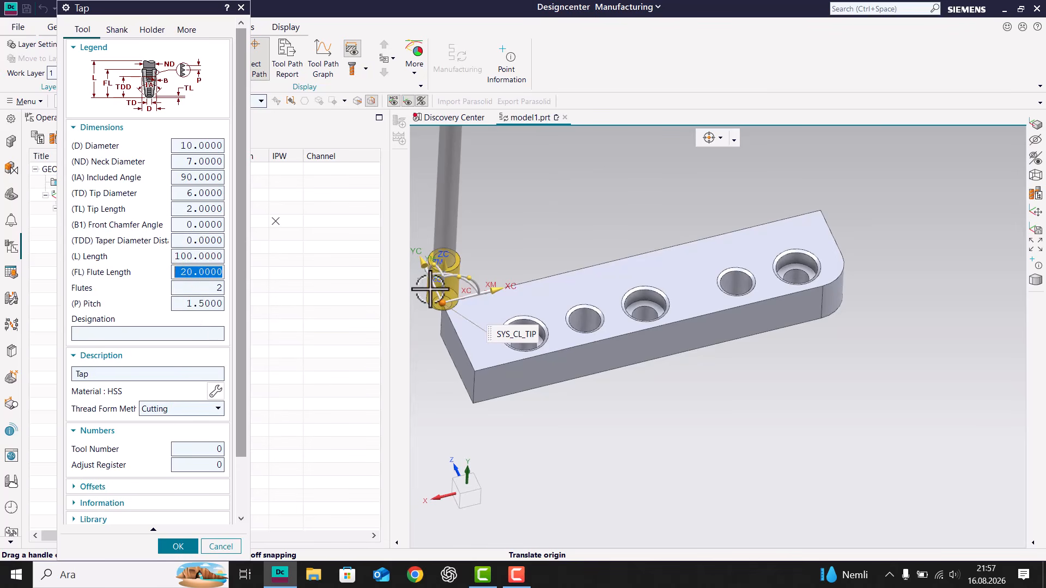
pyautogui.moveTo(430, 292); pyautogui.dragTo(442, 313, button='middle')
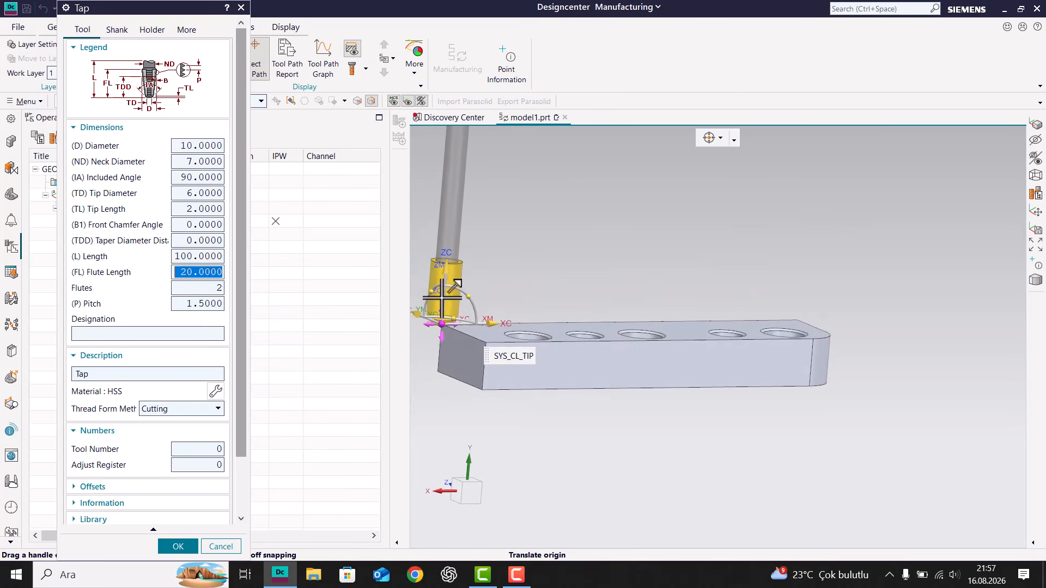
pyautogui.doubleClick(210, 288)
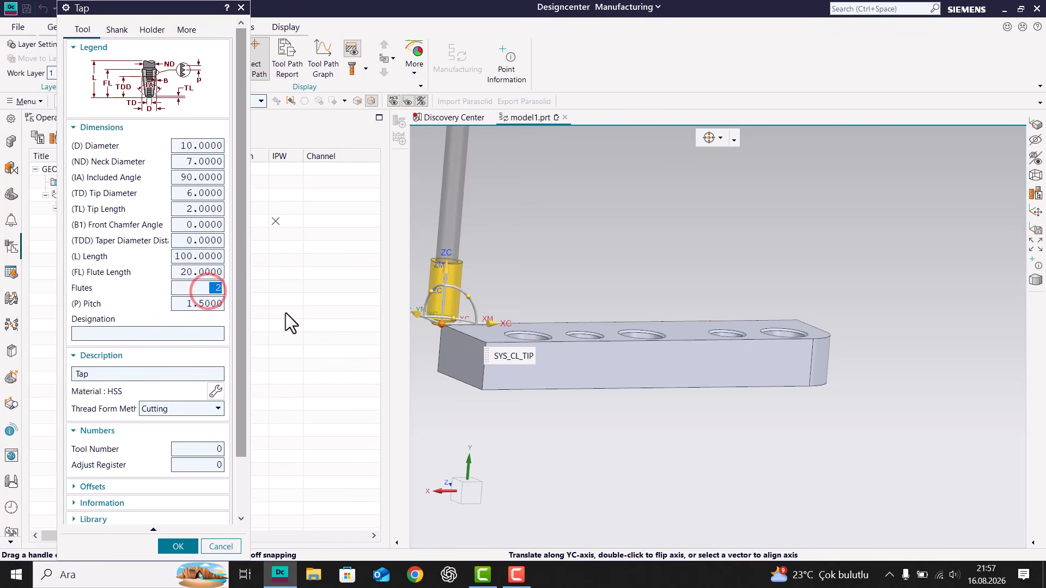
pyautogui.write('3')
pyautogui.press('Return')
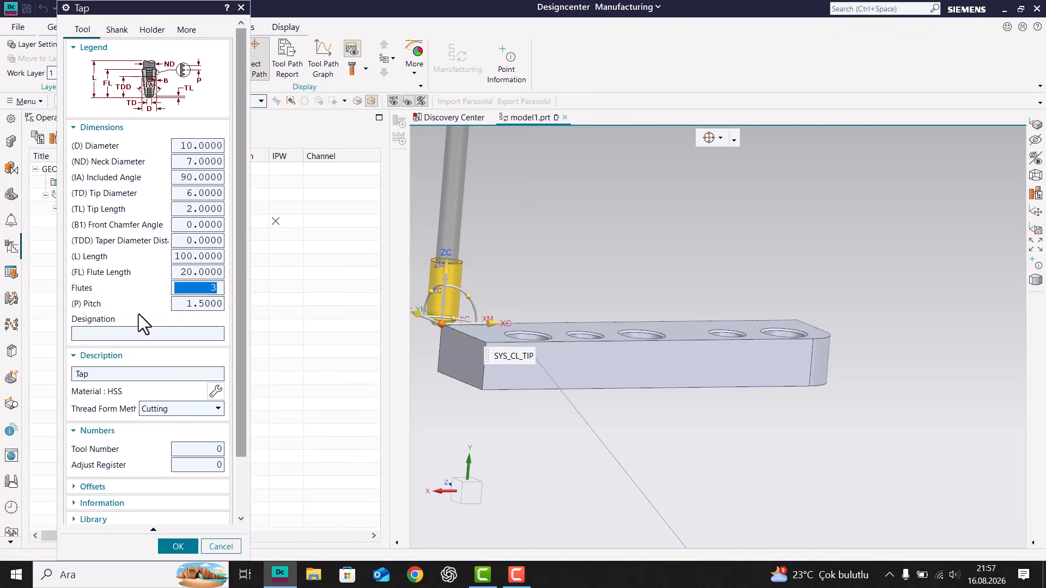
pyautogui.doubleClick(192, 303)
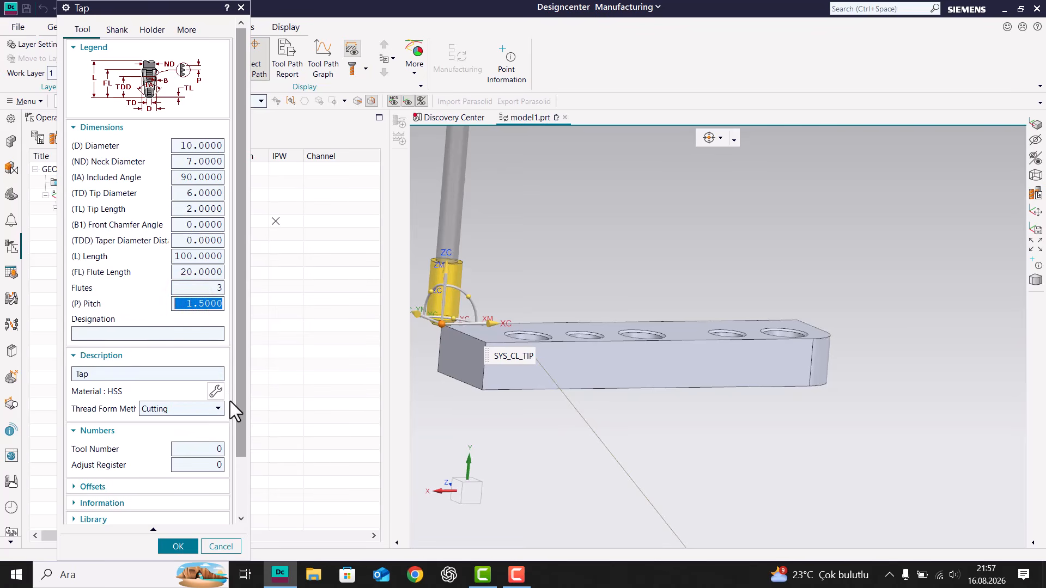
pyautogui.click(921, 490)
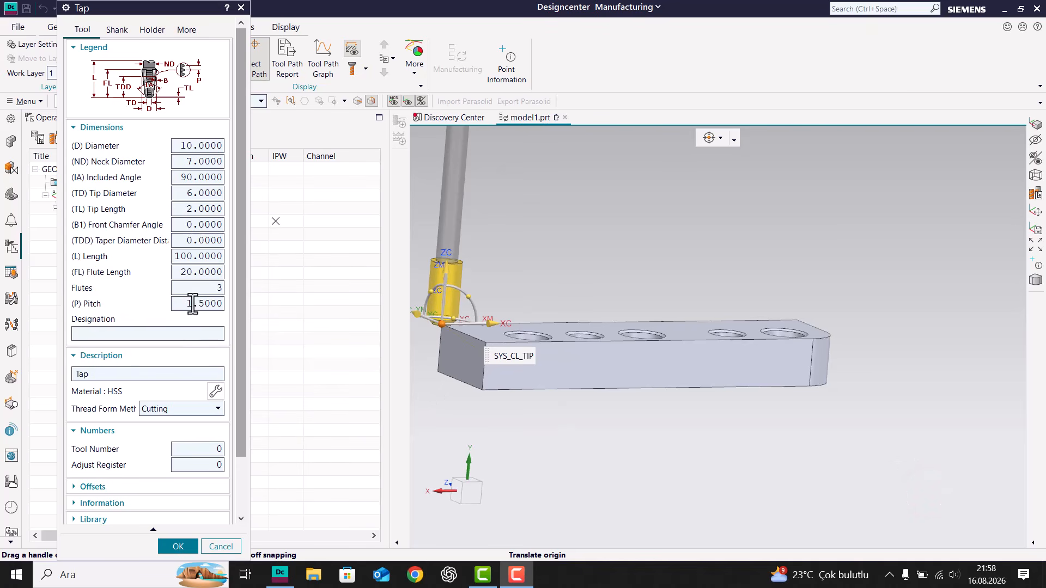
# Step: Set the tap's tool number and adjust register to 4 and accept the tool
pyautogui.doubleClick(196, 449)
pyautogui.write('4')
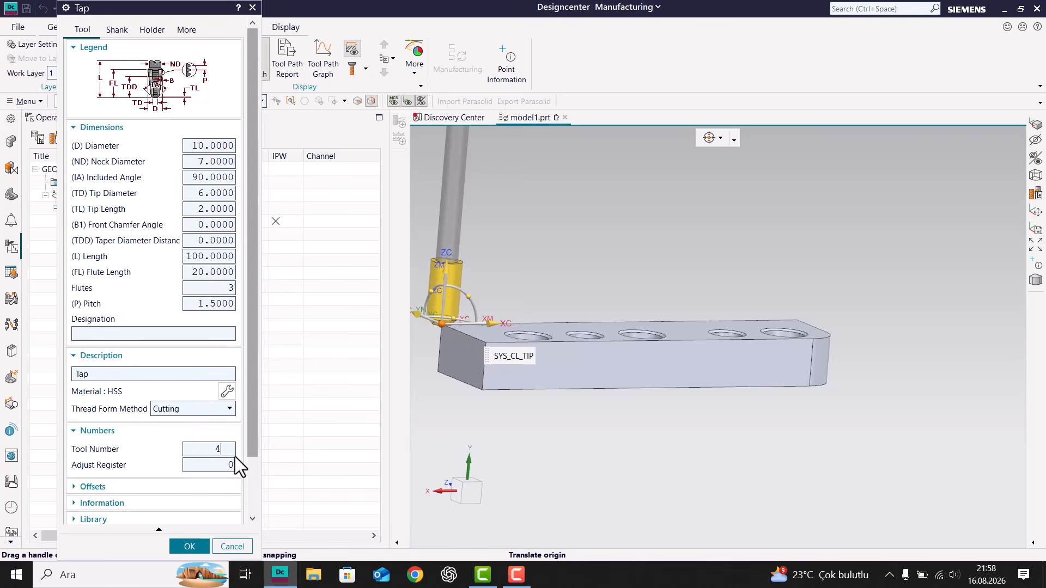
pyautogui.doubleClick(220, 464)
pyautogui.write('4')
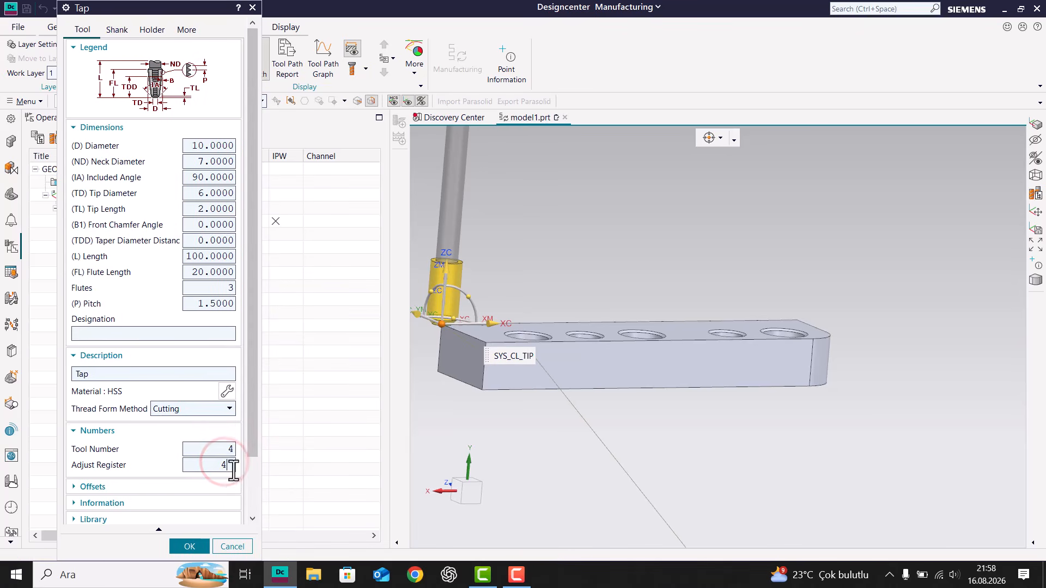
pyautogui.click(190, 546)
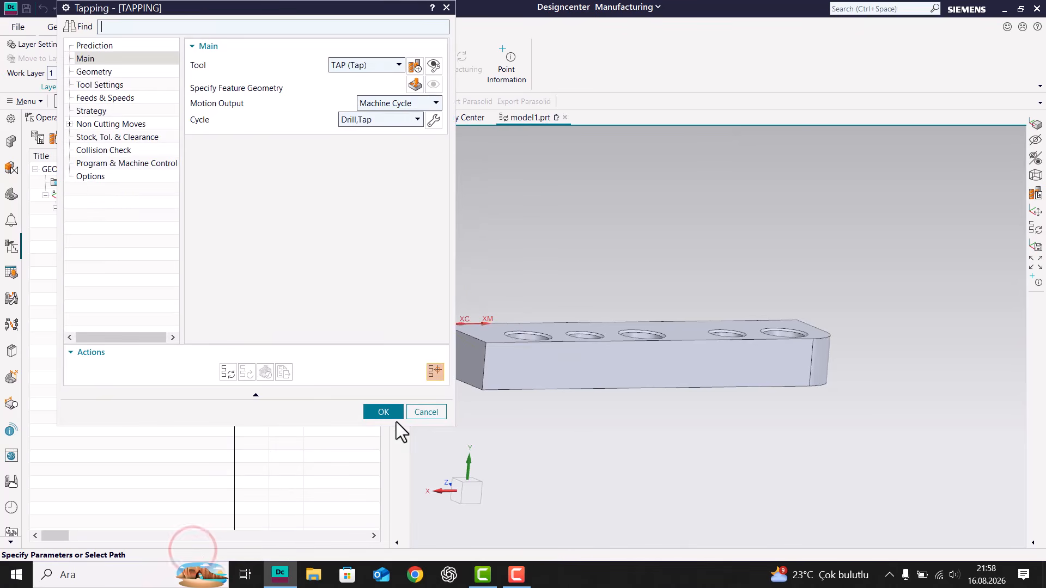
# Step: Specify the small plain hole nearest the coordinate origin as the tapping operation's feature geometry
pyautogui.moveTo(618, 336); pyautogui.dragTo(534, 259, button='middle')
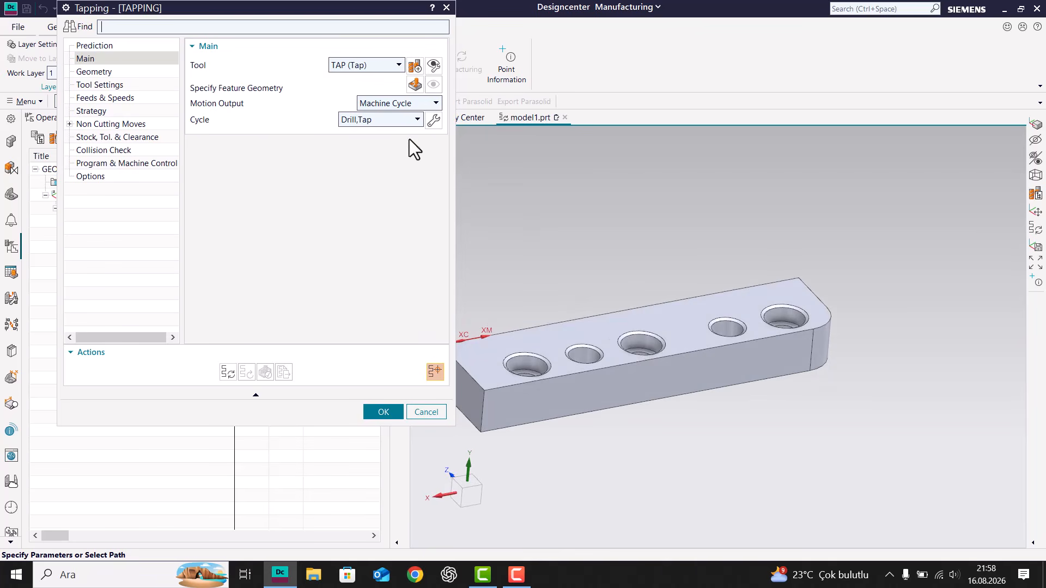
pyautogui.click(415, 86)
pyautogui.click(587, 355)
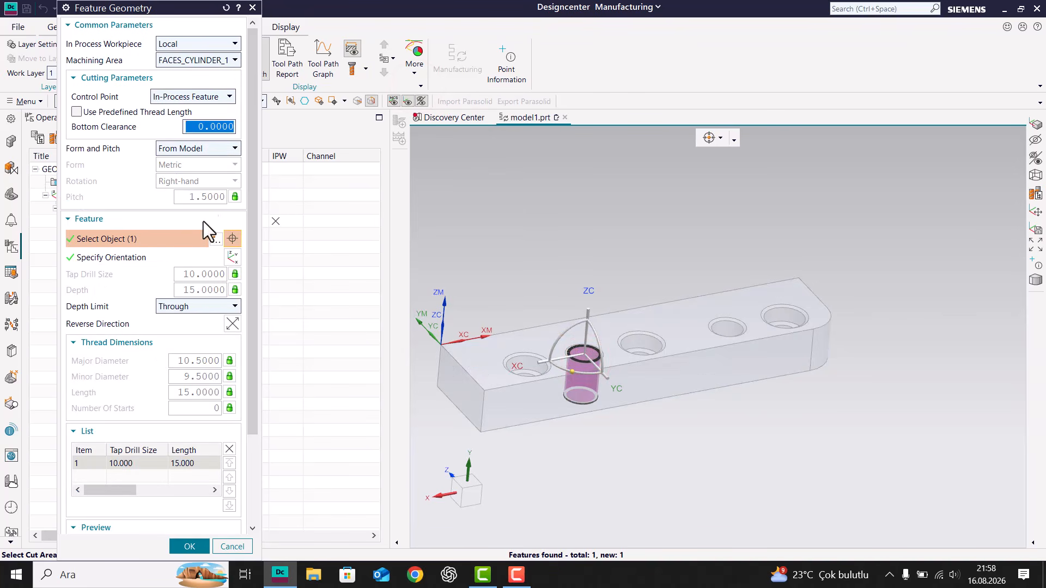
# Step: Take the thread's form and pitch From Table and choose the size M10 x 1.5
pyautogui.click(203, 147)
pyautogui.click(205, 172)
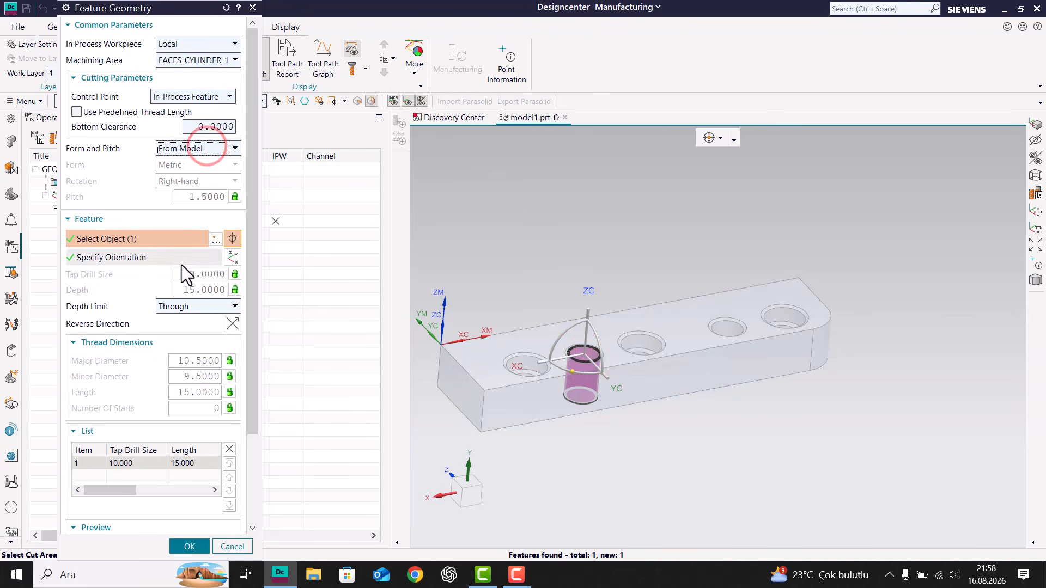
pyautogui.click(193, 142)
pyautogui.click(197, 162)
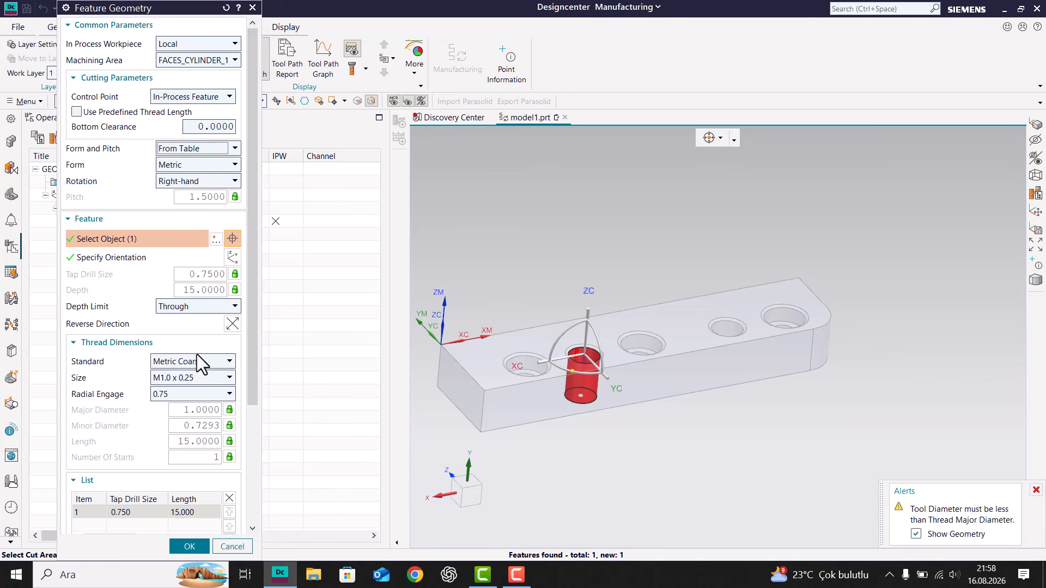
pyautogui.click(191, 378)
pyautogui.scroll(-3, 185, 371)
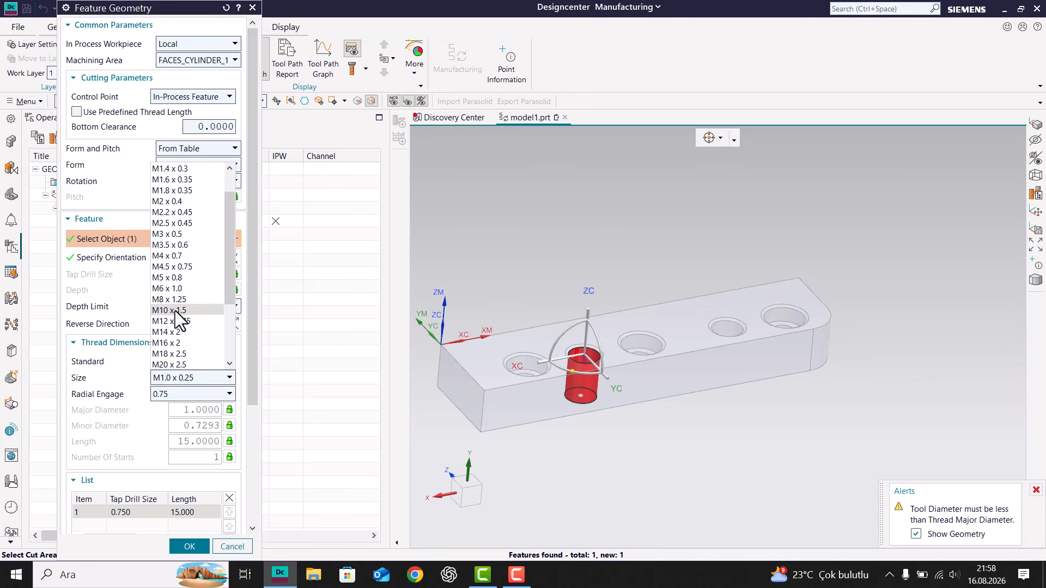
pyautogui.click(175, 310)
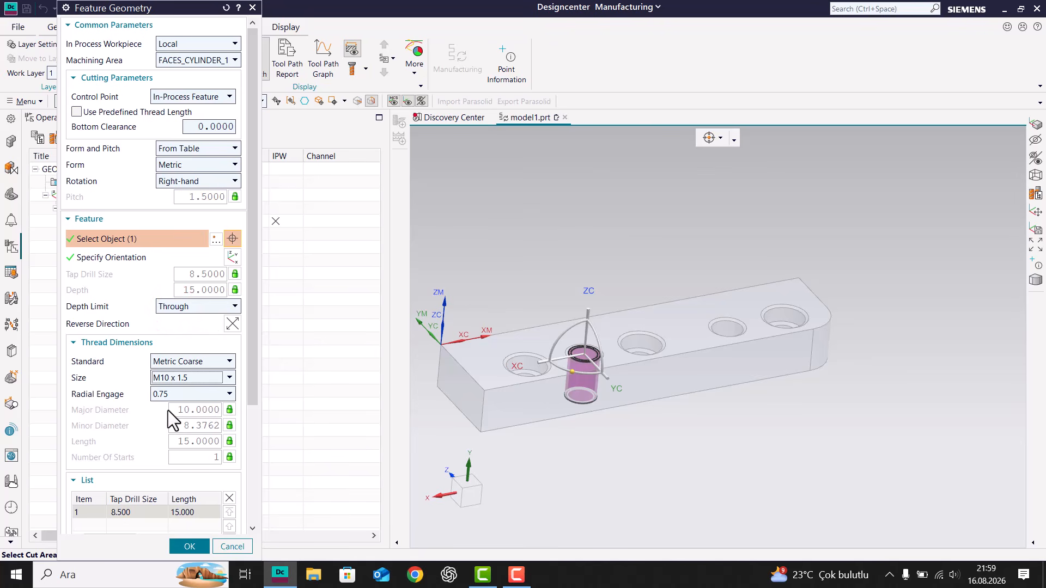
# Step: Unlock the thread's minor diameter and set it to 8 mm
pyautogui.click(229, 425)
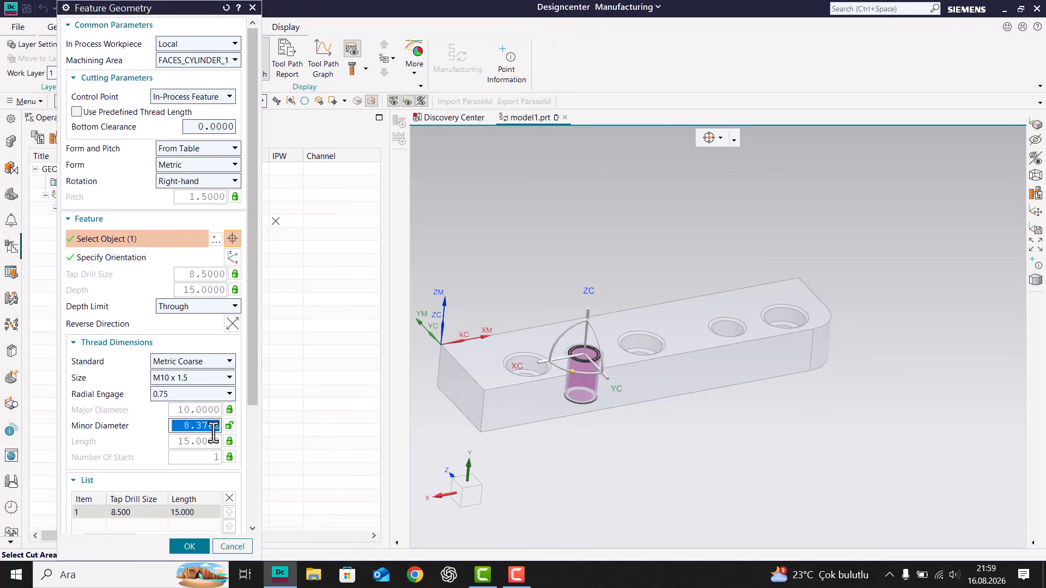
pyautogui.write('8')
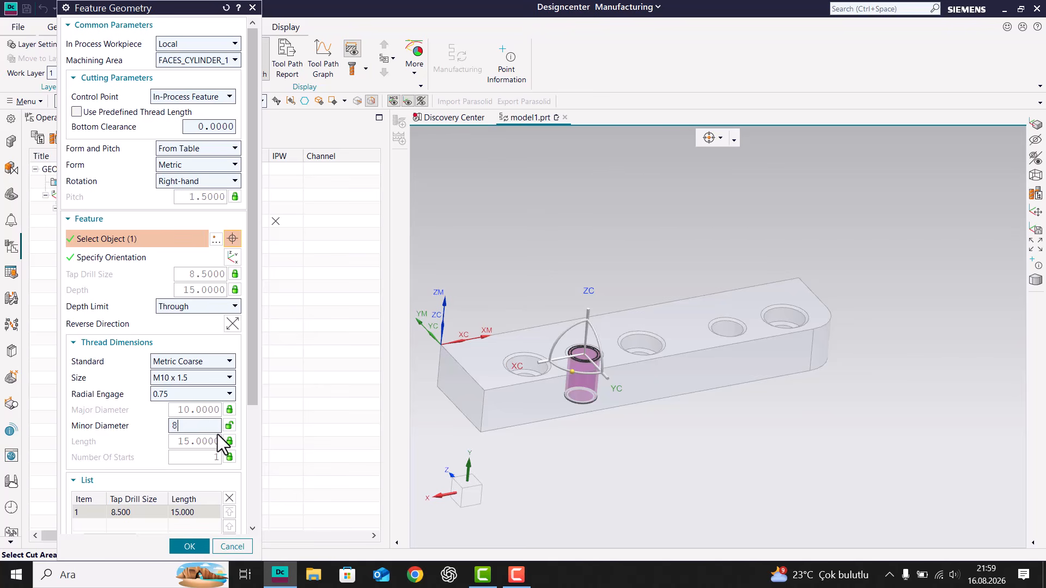
pyautogui.press('Return')
pyautogui.click(201, 439)
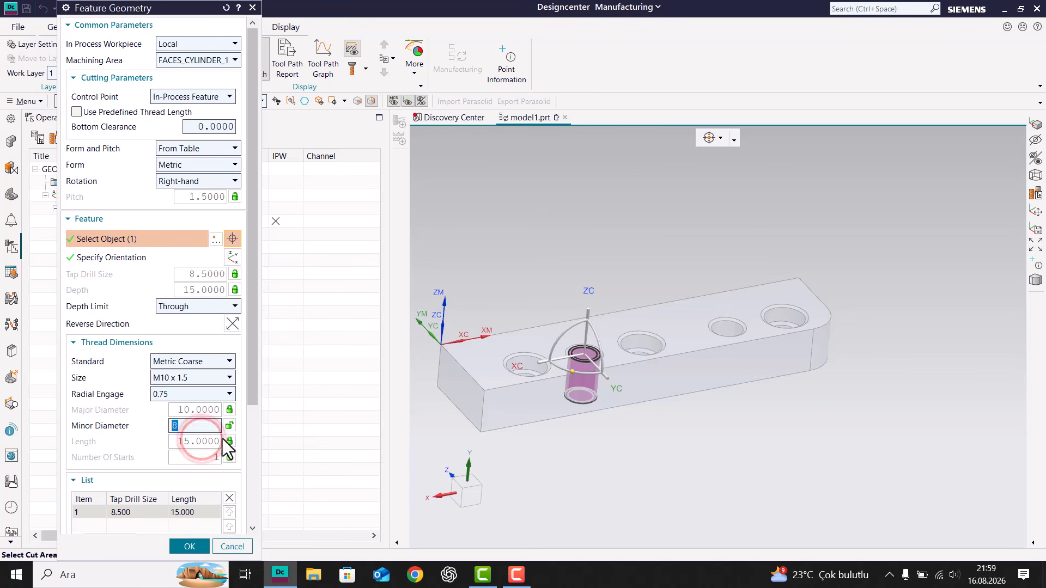
# Step: Unlock the thread's length and major diameter for editing, and accept the feature geometry
pyautogui.click(232, 441)
pyautogui.click(261, 455)
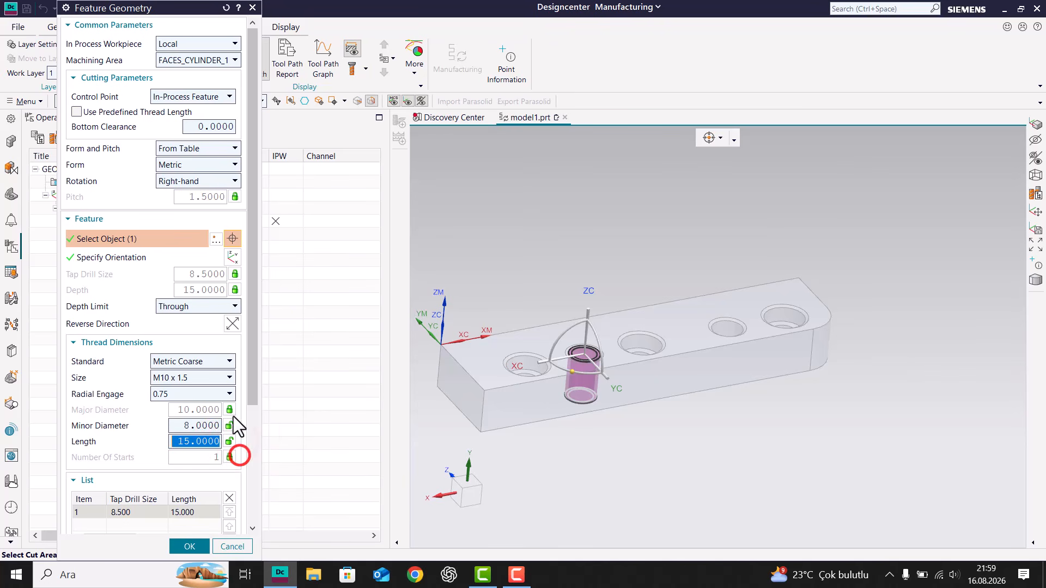
pyautogui.click(230, 409)
pyautogui.click(239, 424)
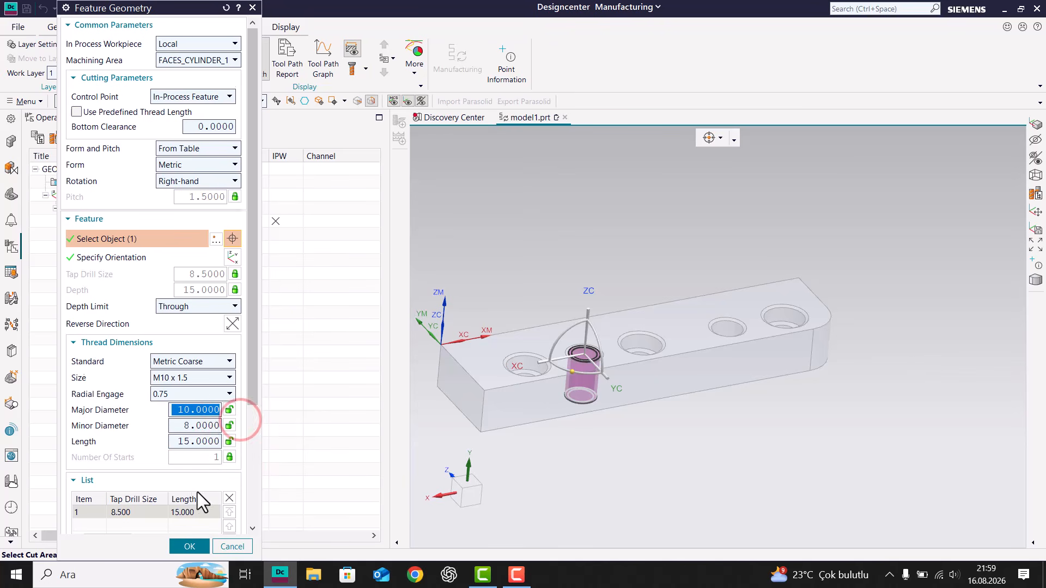
pyautogui.scroll(-3, 198, 493)
pyautogui.click(190, 546)
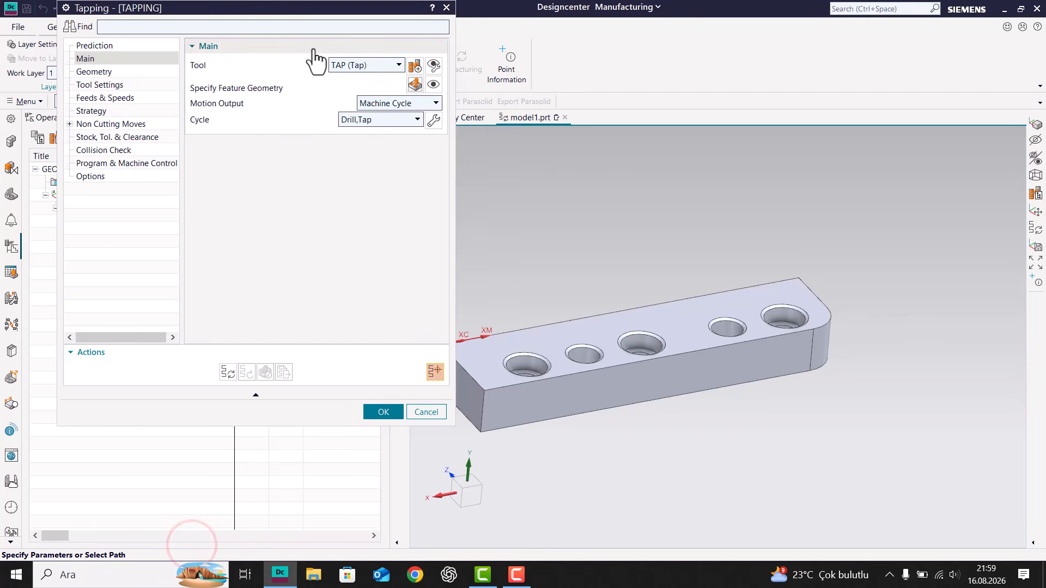
# Step: Set the tapping operation's spindle speed to 1000 rpm in its feeds and speeds
pyautogui.click(100, 73)
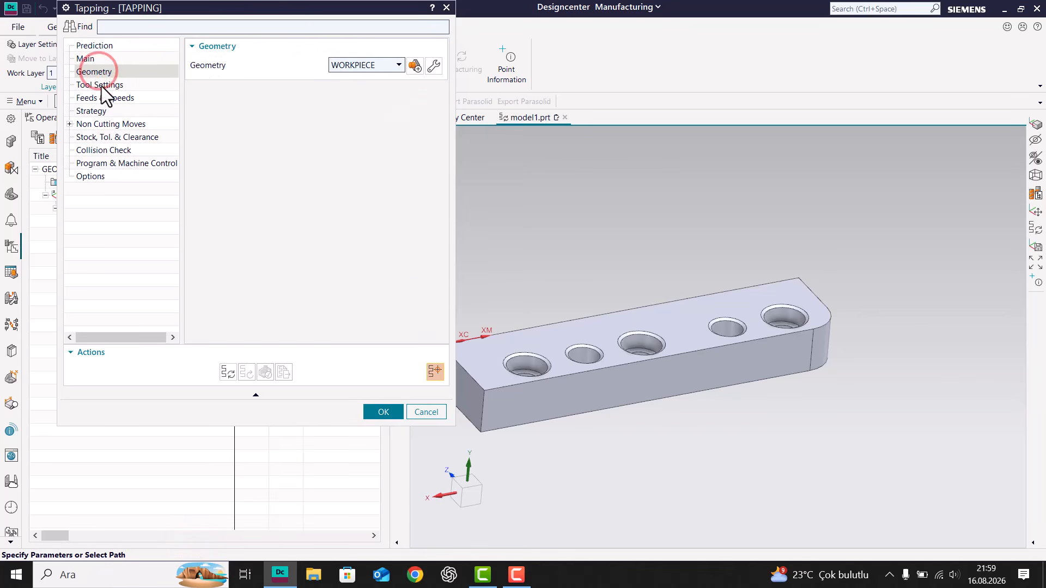
pyautogui.click(103, 84)
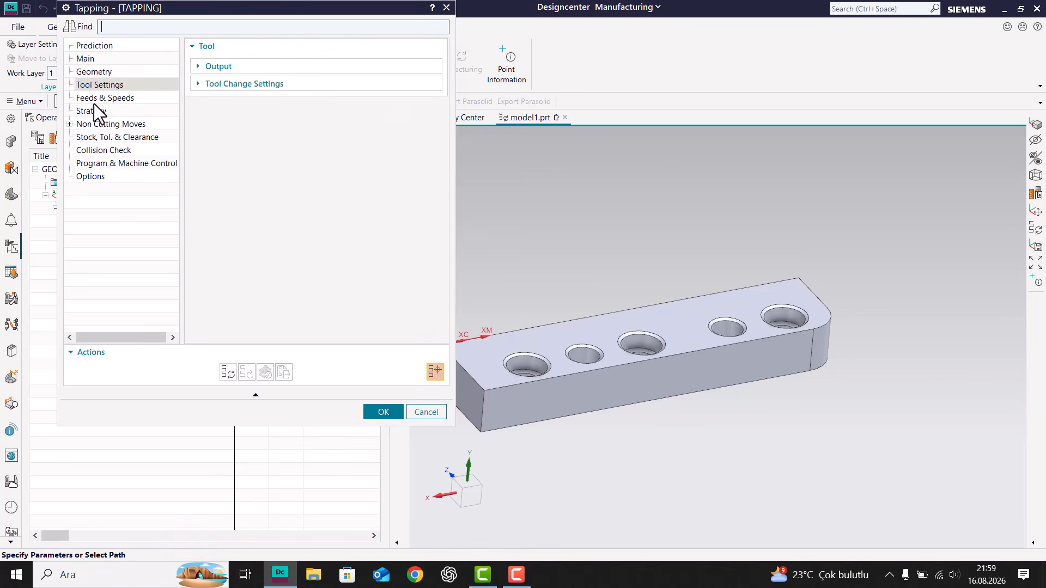
pyautogui.click(95, 99)
pyautogui.click(403, 156)
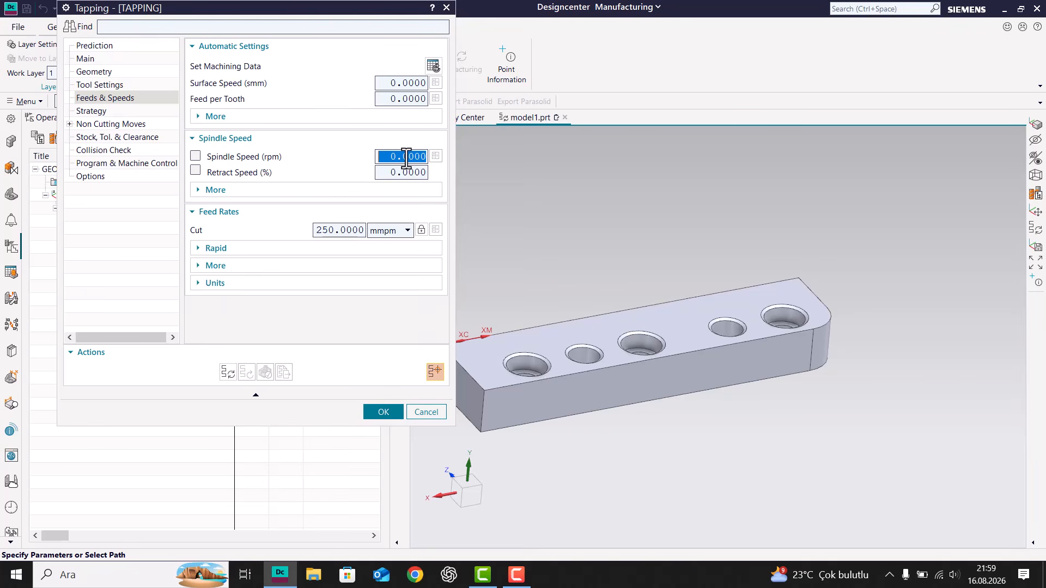
pyautogui.write('1')
pyautogui.press('Return')
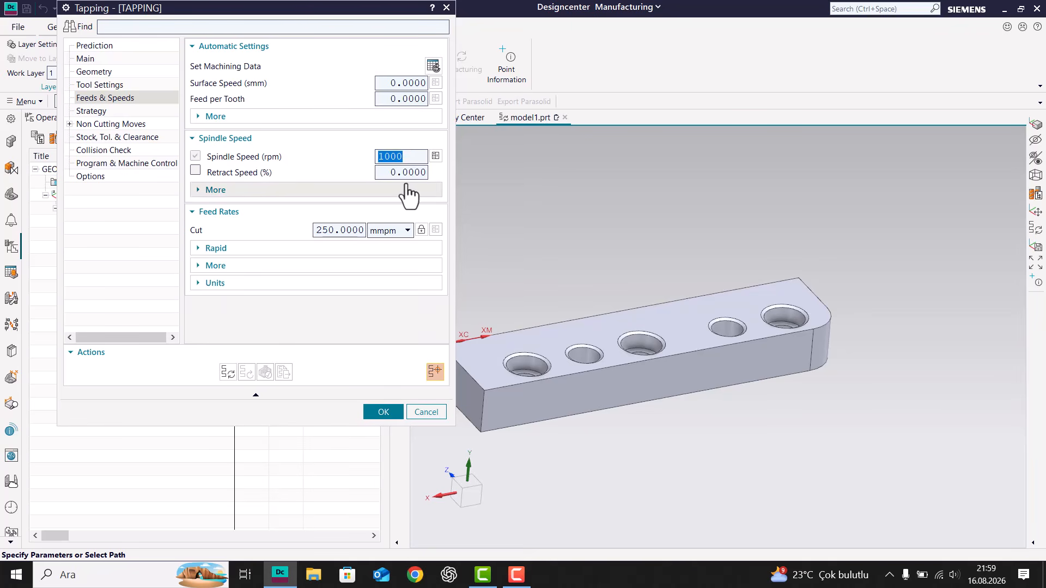
# Step: Switch the tapping cut feed rate's unit to mmpr and set its value to 1.5
pyautogui.click(343, 229)
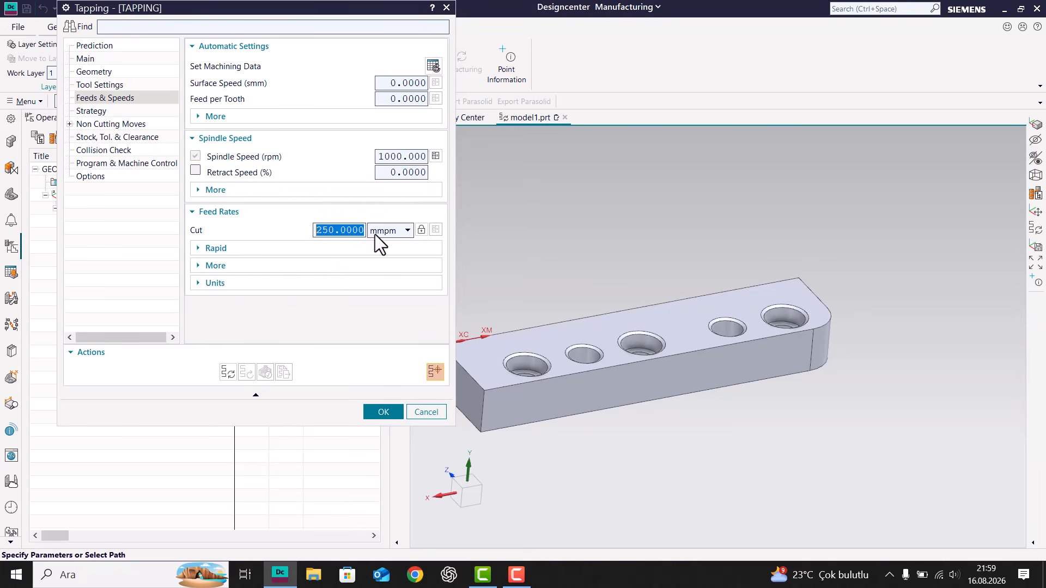
pyautogui.click(396, 230)
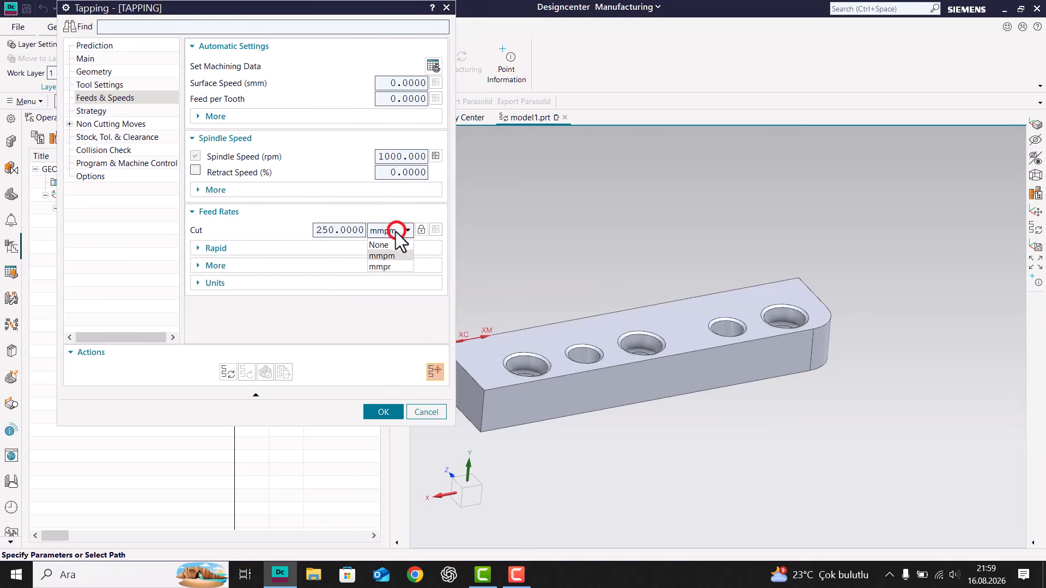
pyautogui.click(393, 267)
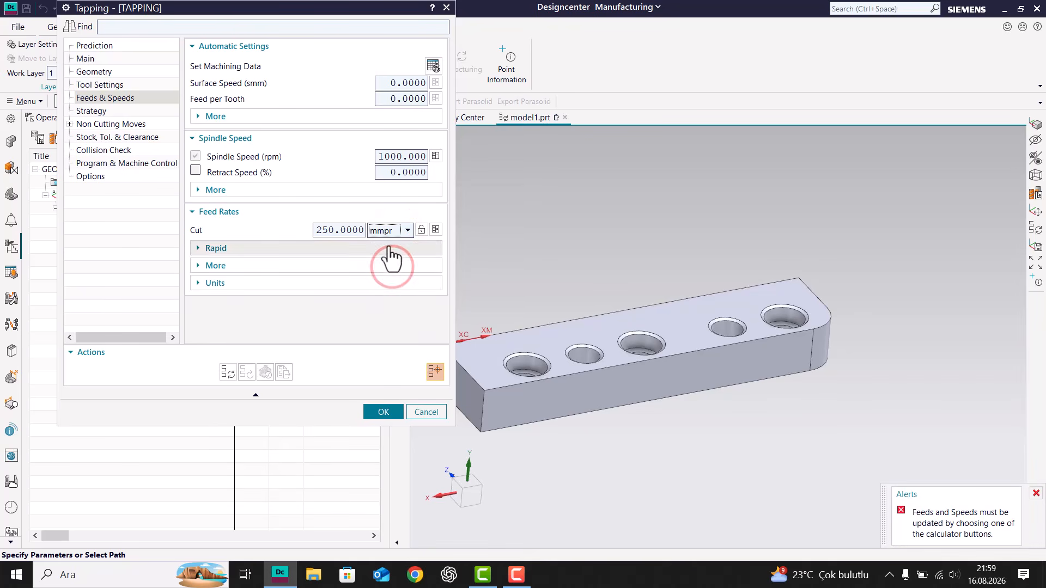
pyautogui.click(347, 230)
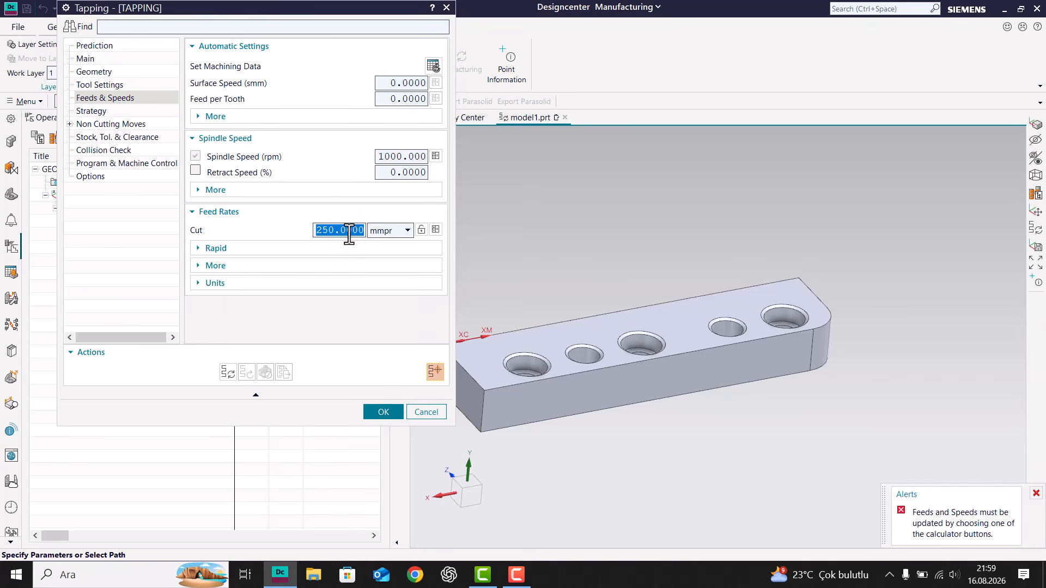
pyautogui.write('1.5')
pyautogui.doubleClick(349, 234)
# Step: Set the top offset distance to 10 mm in the tapping operation's strategy settings
pyautogui.click(131, 112)
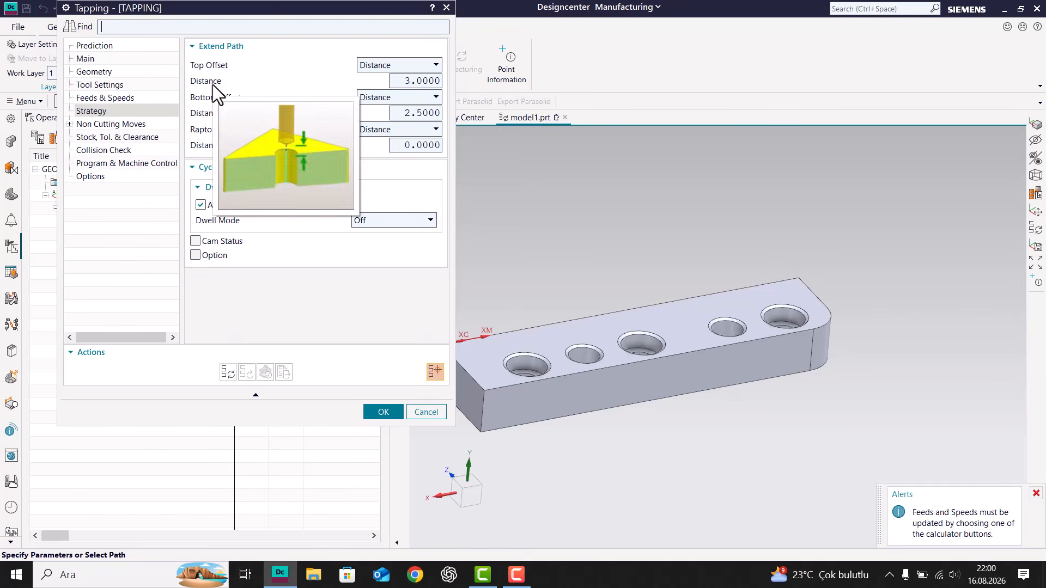
pyautogui.click(410, 80)
pyautogui.write('10')
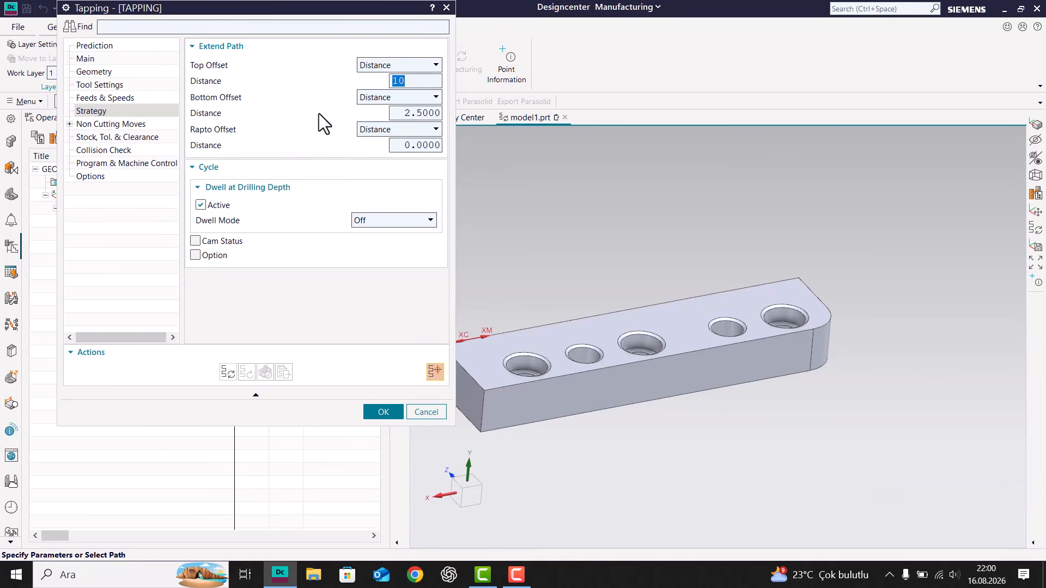
pyautogui.moveTo(201, 113)
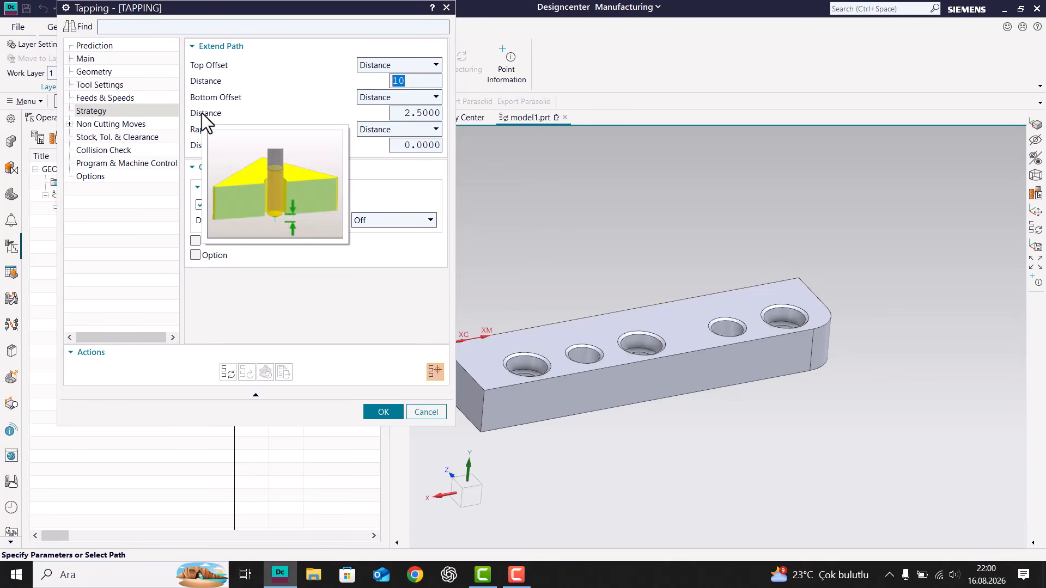
# Step: Open the non-cutting moves' retract settings and generate the tapping tool path
pyautogui.click(104, 124)
pyautogui.click(229, 370)
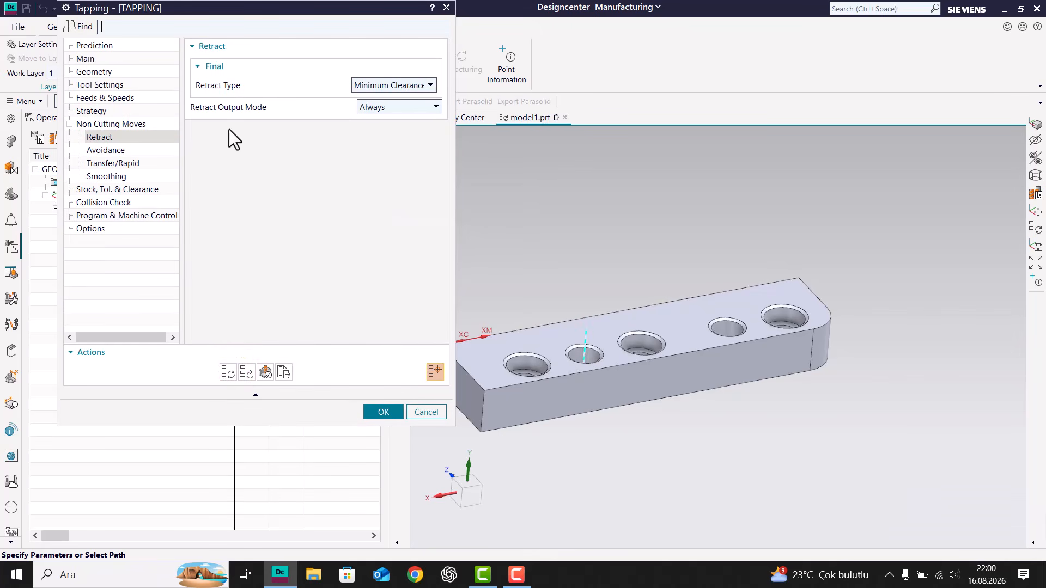
pyautogui.scroll(-3, 590, 222)
pyautogui.middleClick(591, 222)
pyautogui.click(239, 291)
pyautogui.click(242, 222)
pyautogui.moveTo(640, 256); pyautogui.dragTo(572, 280, button='middle')
pyautogui.scroll(2, 571, 281)
pyautogui.doubleClick(192, 220)
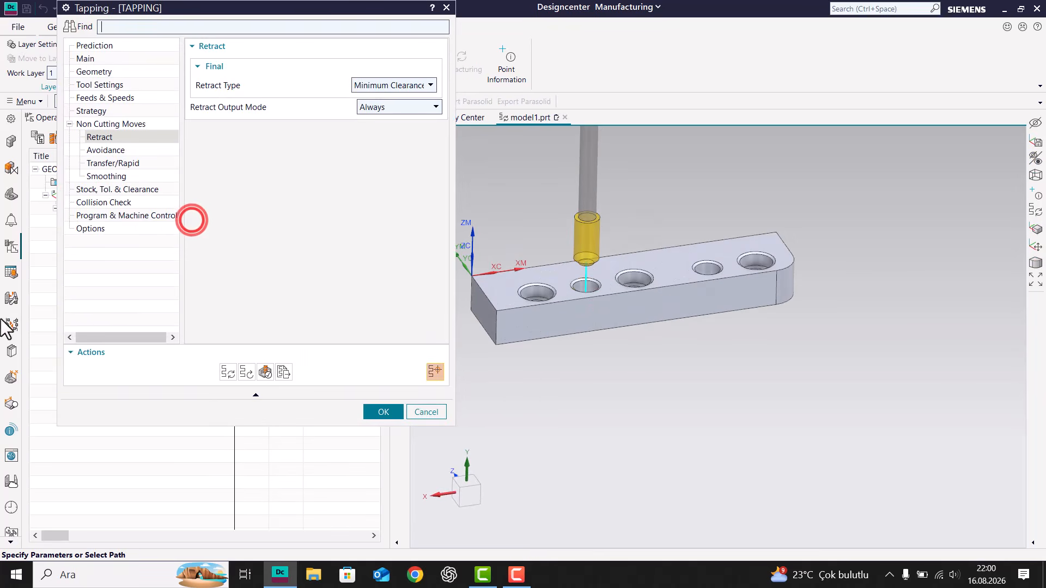
# Step: Verify the tapping tool path by playing its simulation at animation speed 7
pyautogui.click(265, 373)
pyautogui.click(163, 483)
pyautogui.click(163, 482)
pyautogui.click(163, 482)
pyautogui.click(153, 512)
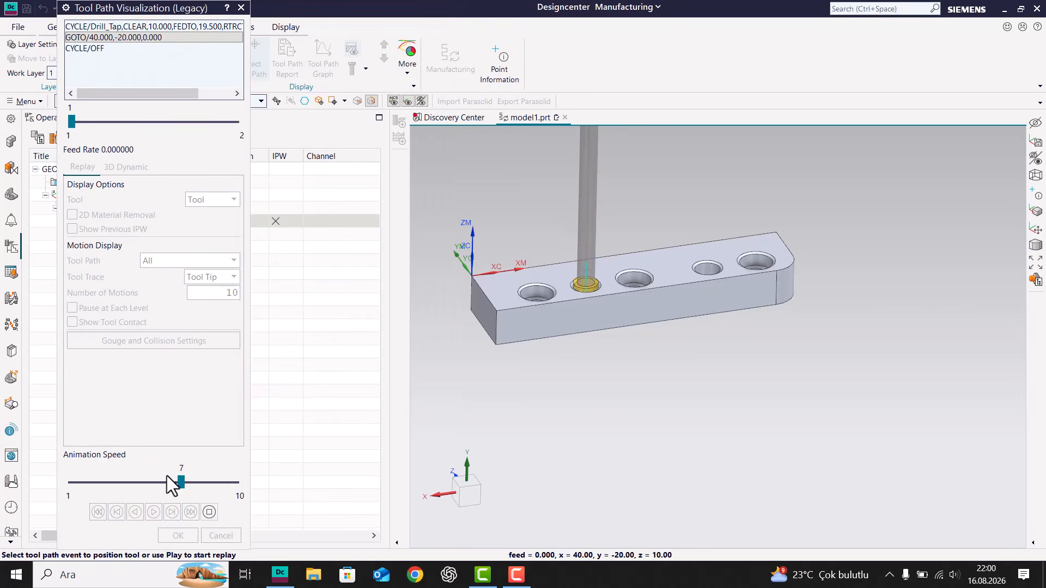
pyautogui.click(178, 536)
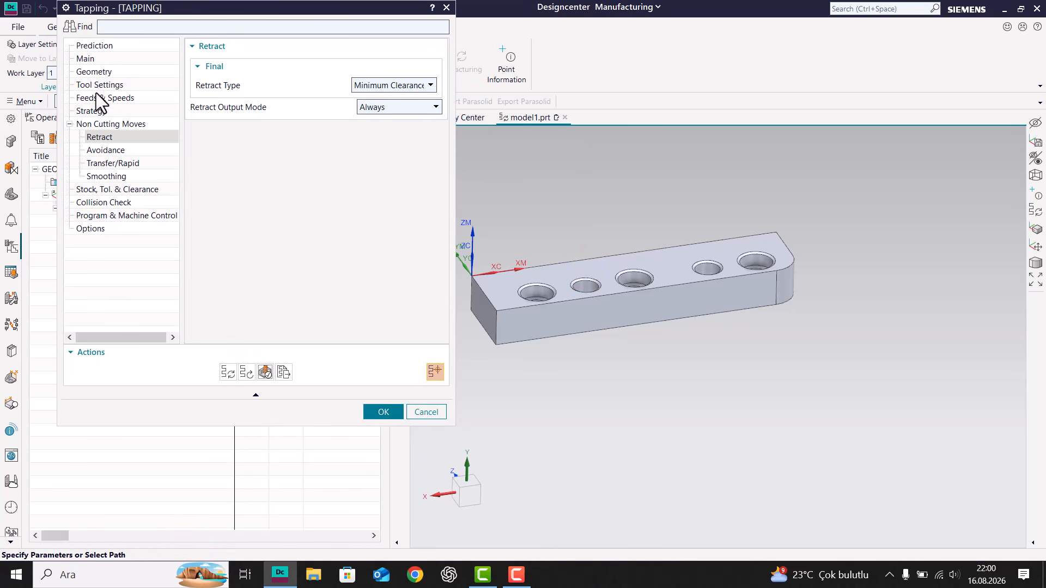
# Step: Change the tapping cycle to Drill,Tap,Breakchip, accept its cycle parameters and regenerate the tool path
pyautogui.click(106, 61)
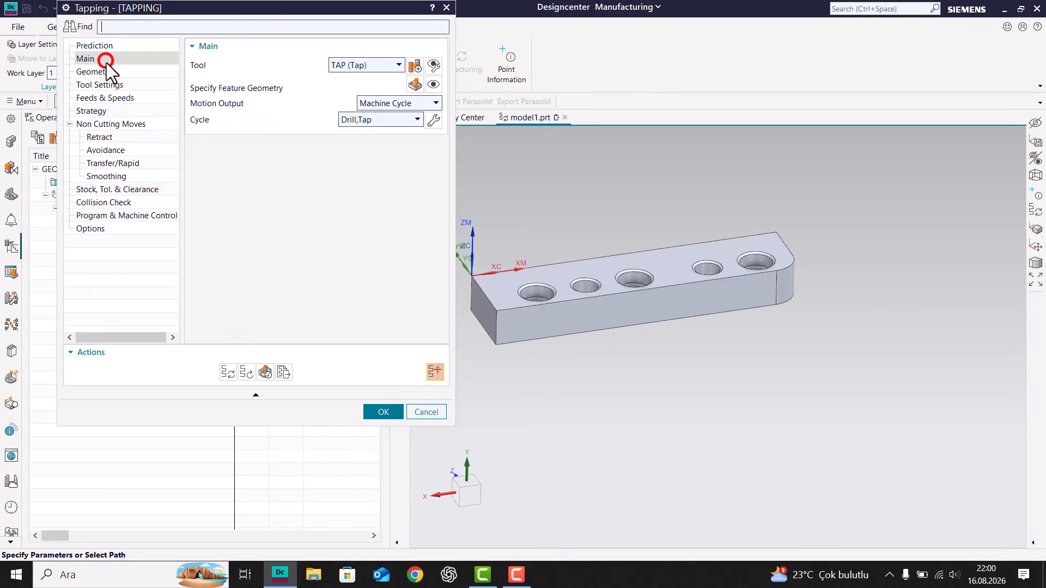
pyautogui.click(358, 121)
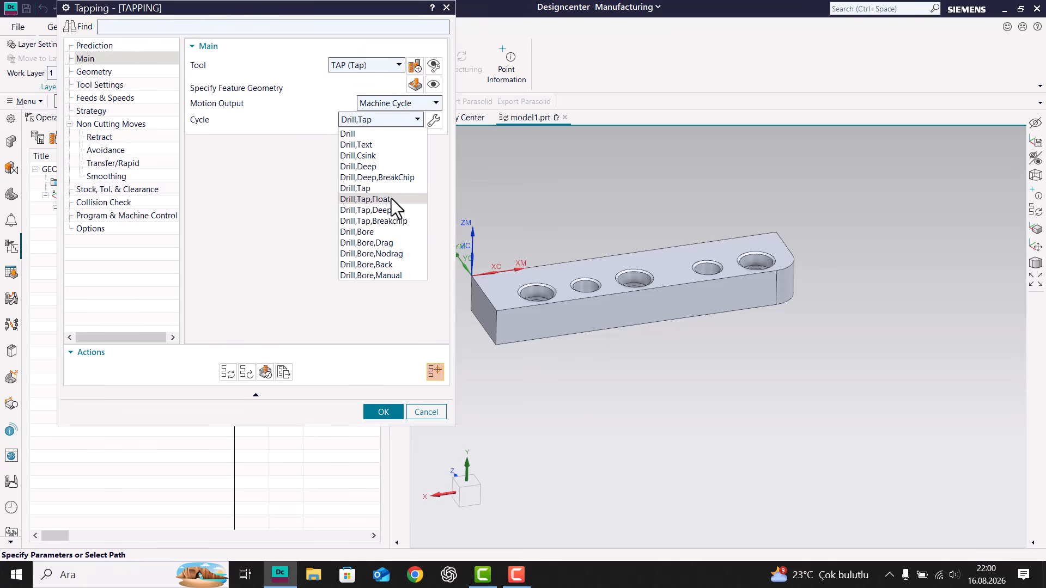
pyautogui.click(390, 220)
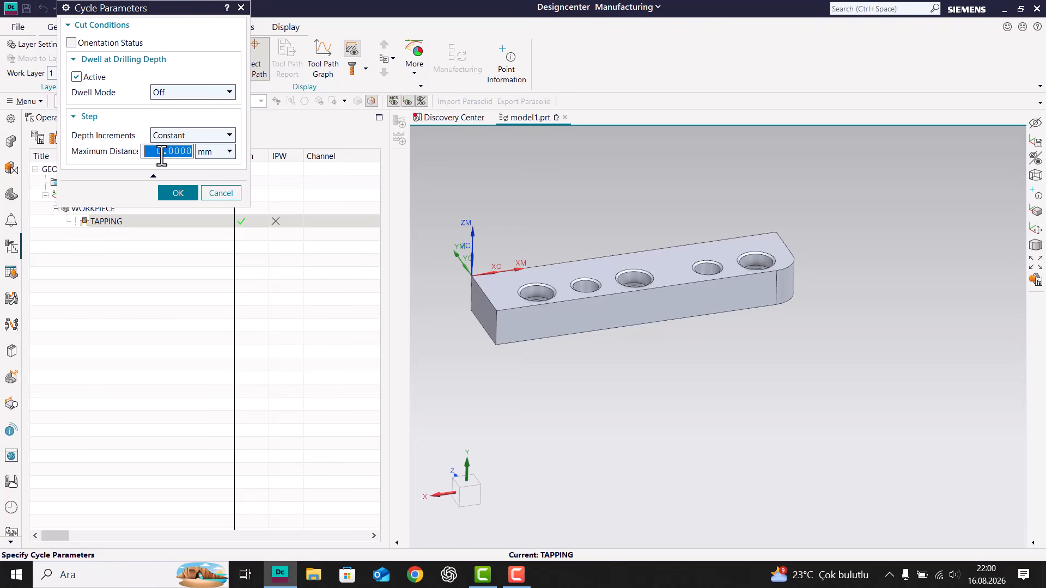
pyautogui.click(178, 193)
pyautogui.click(229, 372)
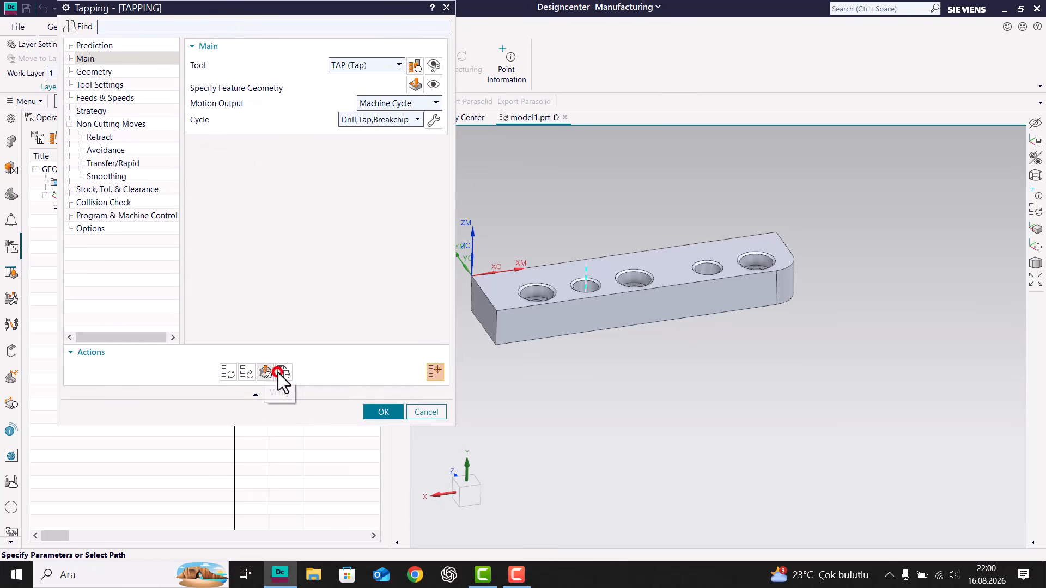
# Step: Examine the chip-breaking tapping operation's tool path listing and replay its motion
pyautogui.click(279, 372)
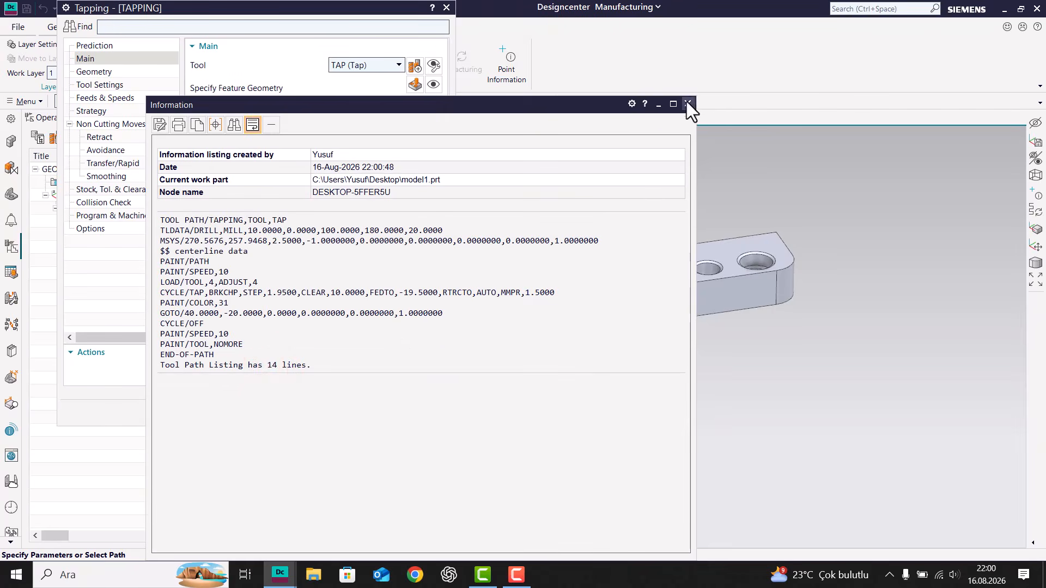
pyautogui.click(687, 103)
pyautogui.click(267, 372)
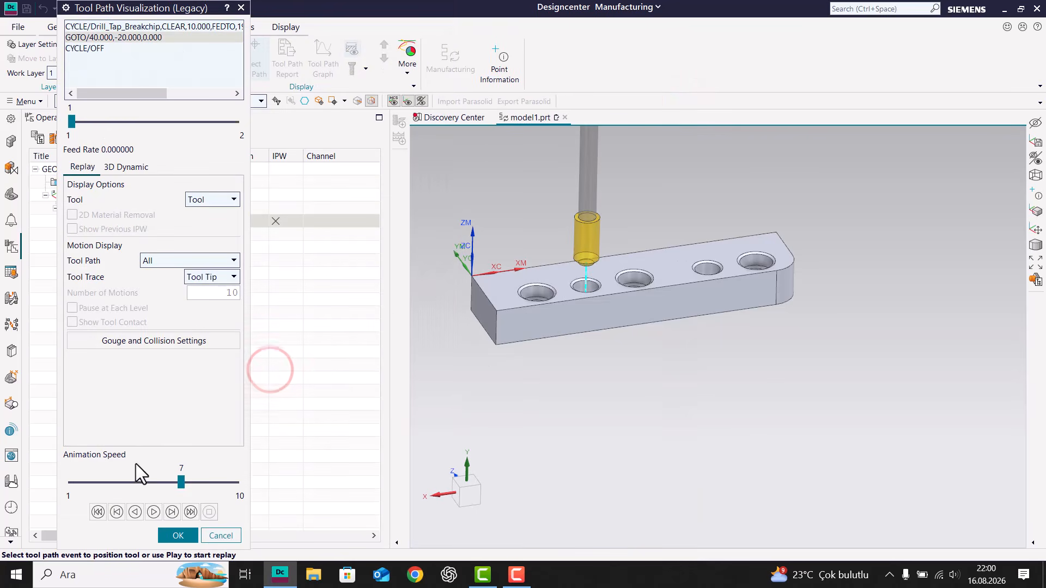
pyautogui.click(153, 512)
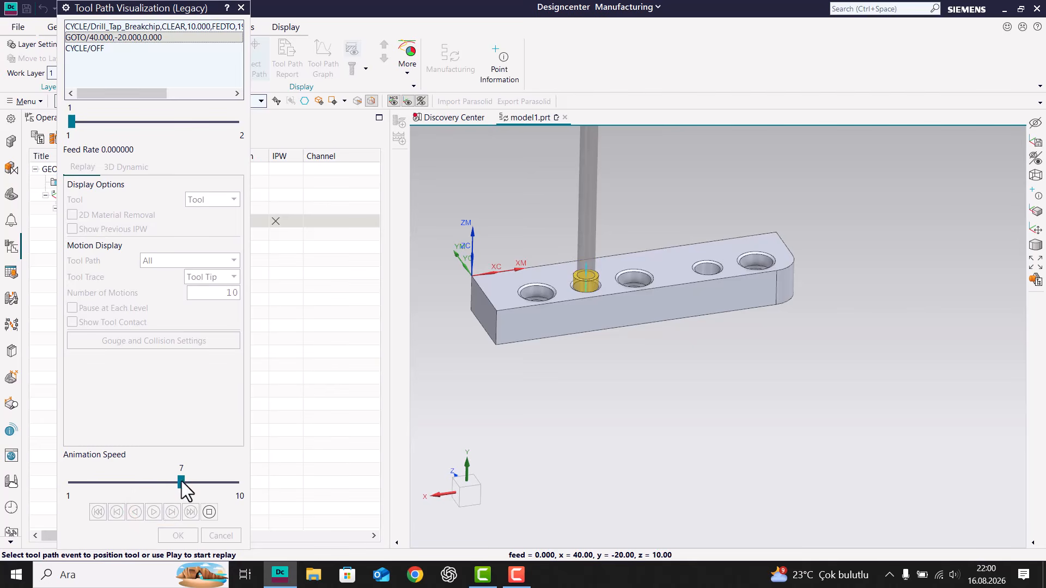
pyautogui.click(178, 535)
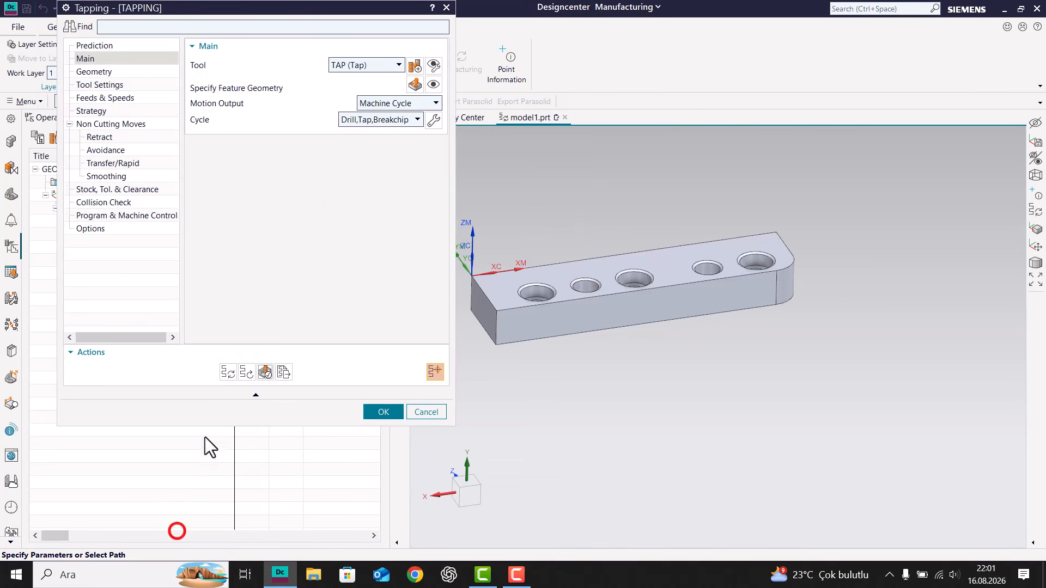
# Step: Review the available cycle types, keep Drill,Tap,Breakchip and accept the tapping operation
pyautogui.click(385, 120)
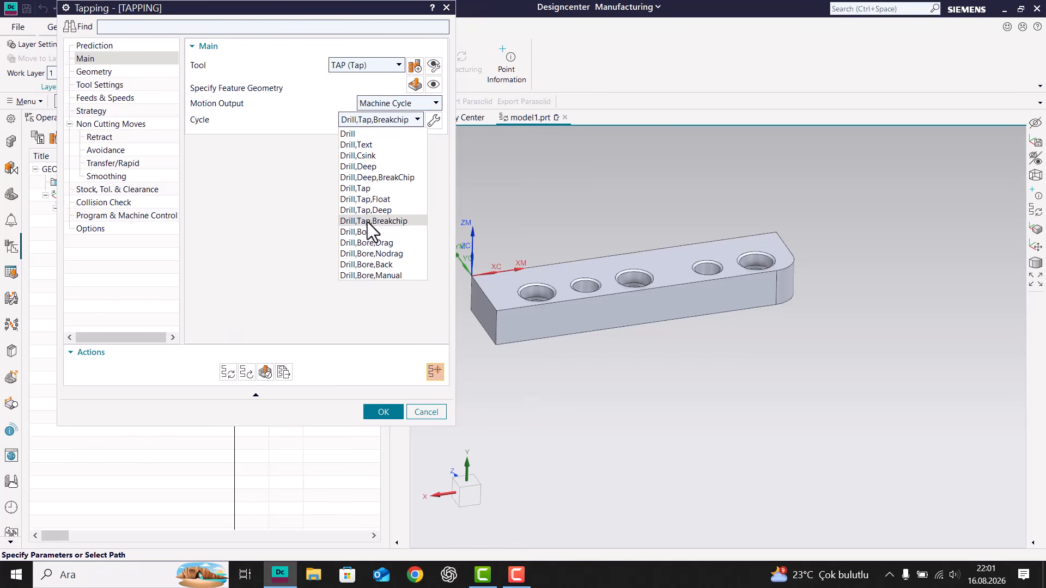
pyautogui.click(396, 116)
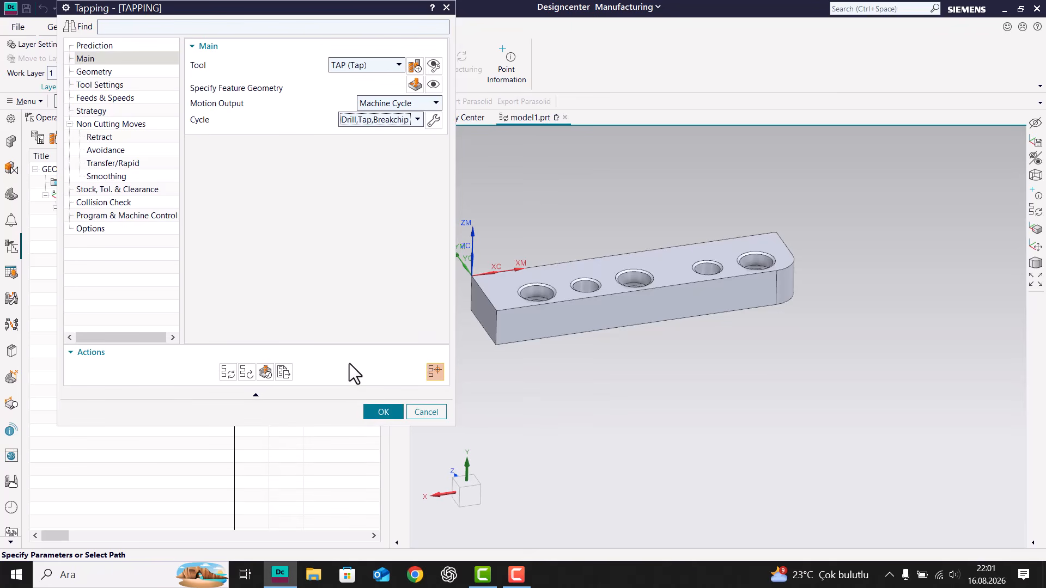
pyautogui.click(374, 409)
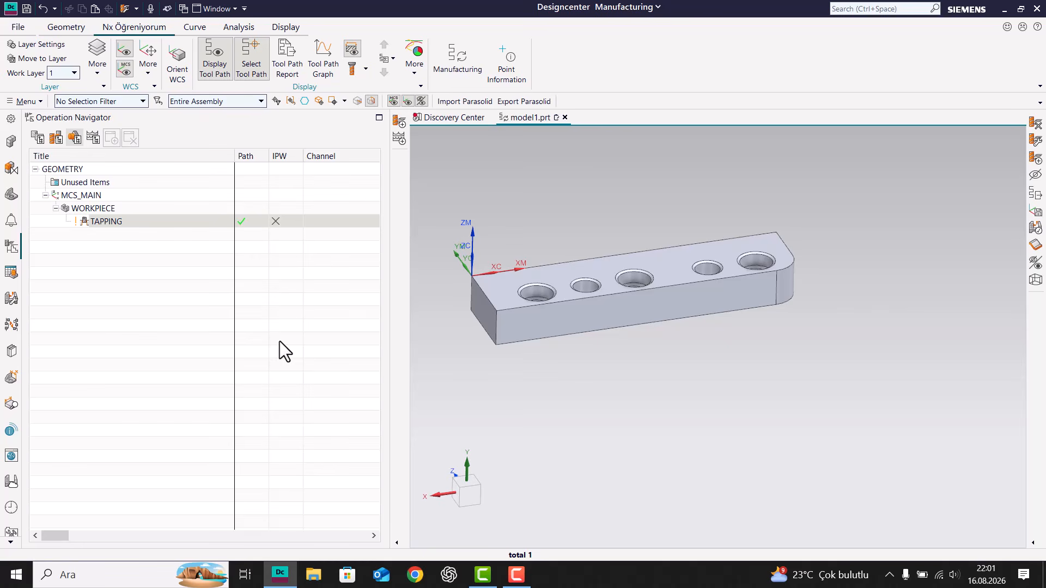
# Step: Display the finished TAPPING operation's tool path on the part and clear the selection again
pyautogui.click(192, 246)
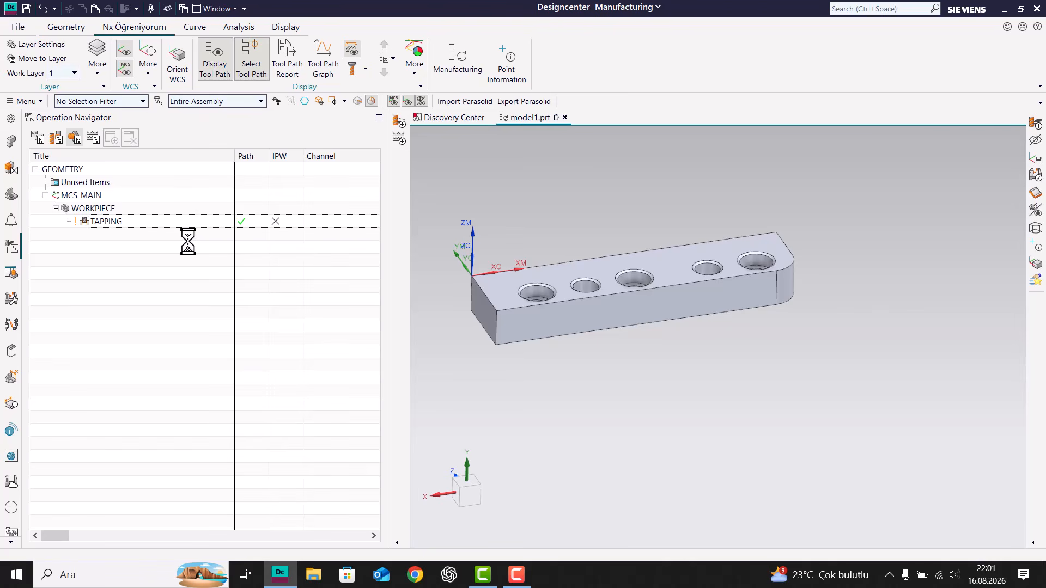
pyautogui.click(228, 248)
pyautogui.click(239, 221)
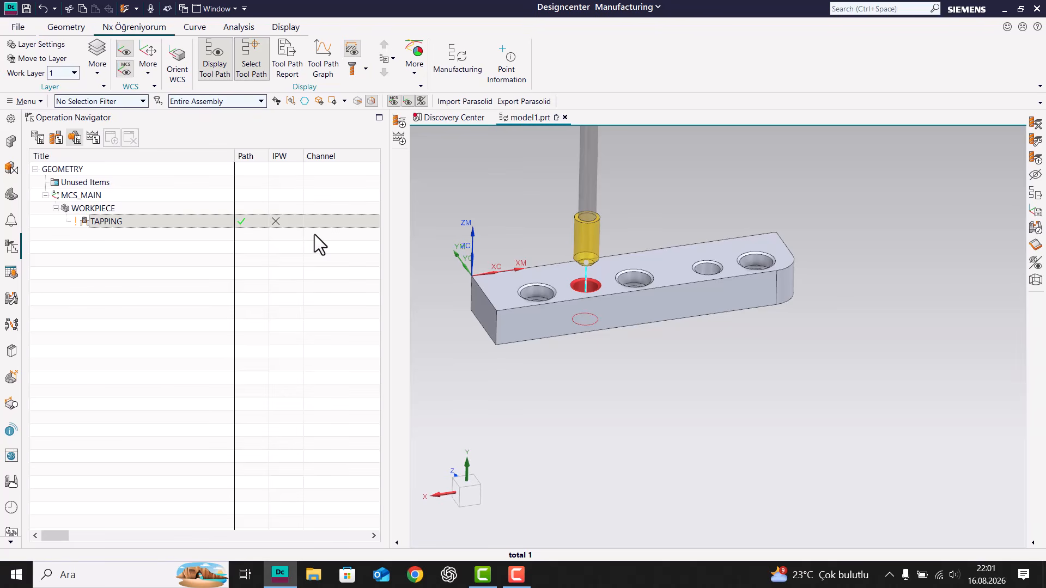
pyautogui.click(220, 227)
pyautogui.click(197, 254)
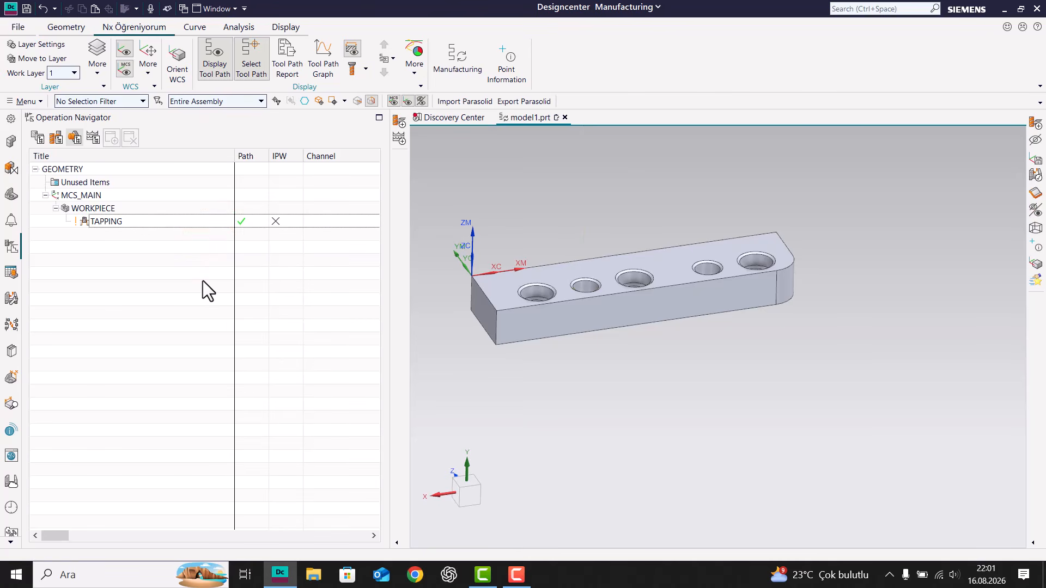